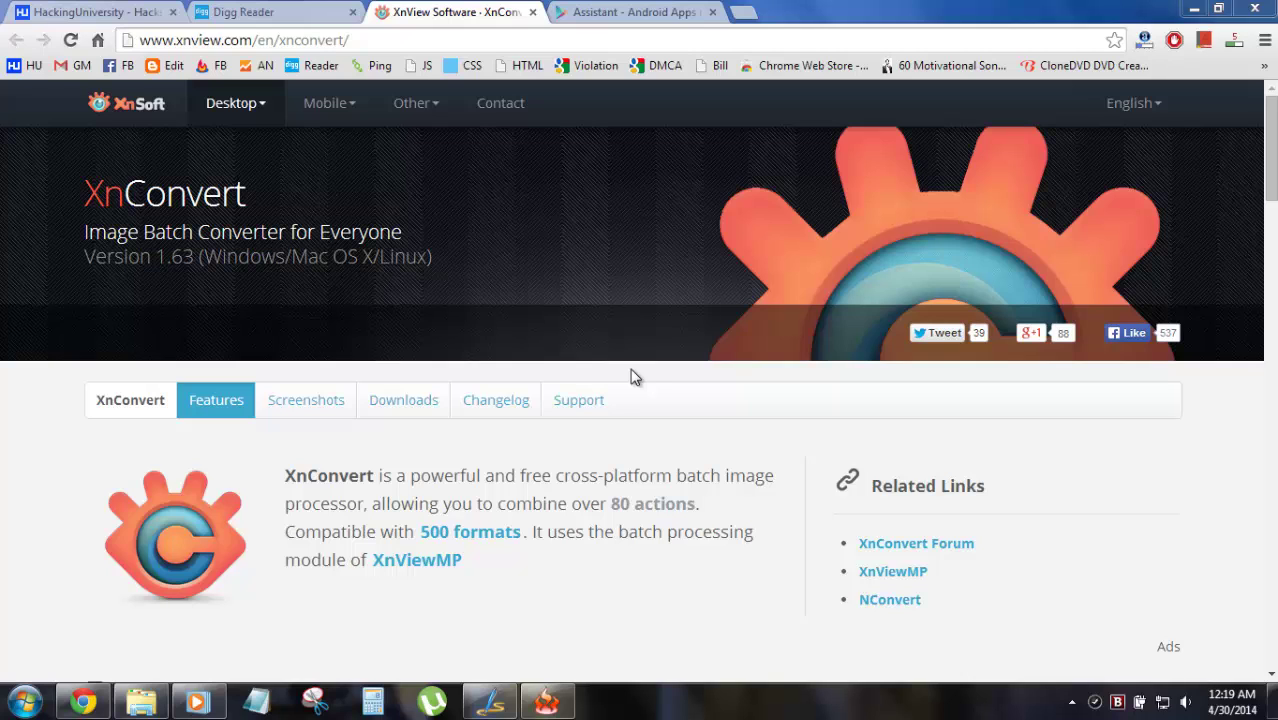
# Switch Chrome to the 'Assistant - Android Apps' Google Play tab.
pyautogui.click(618, 14)
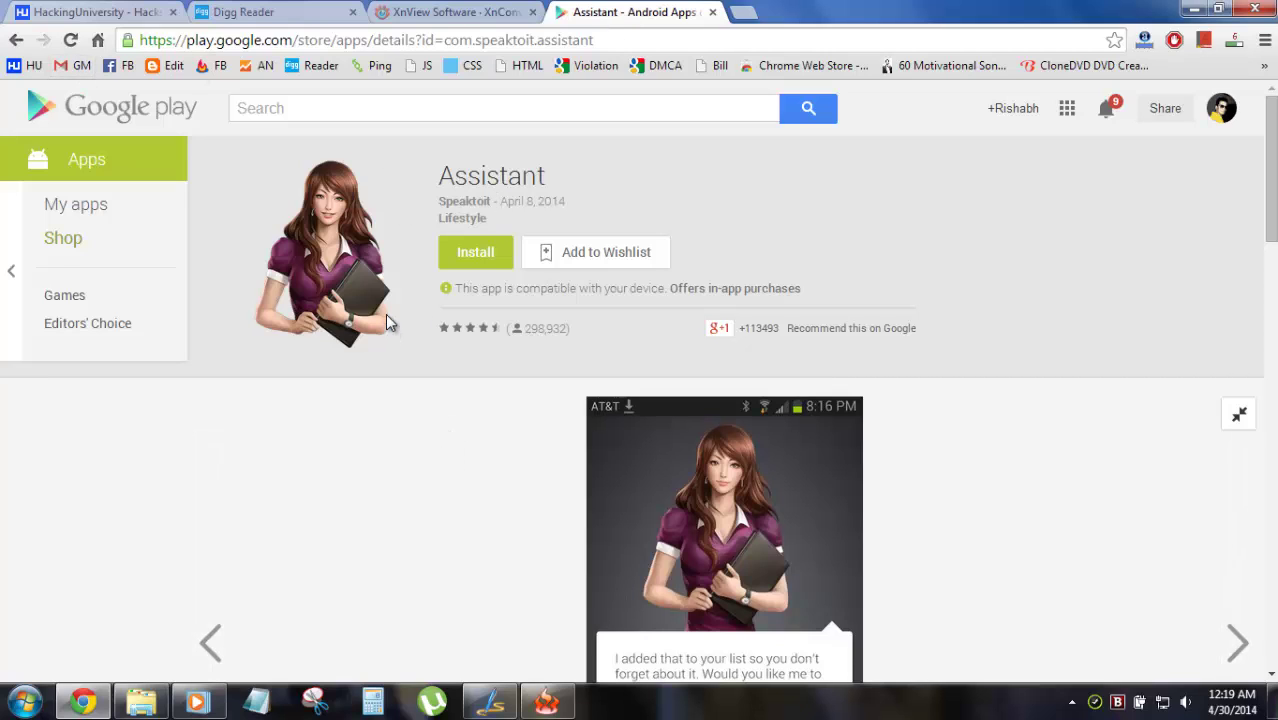
# Scroll down to the app screenshots and return to the Assistant character image.
pyautogui.scroll(-2, 388, 330)
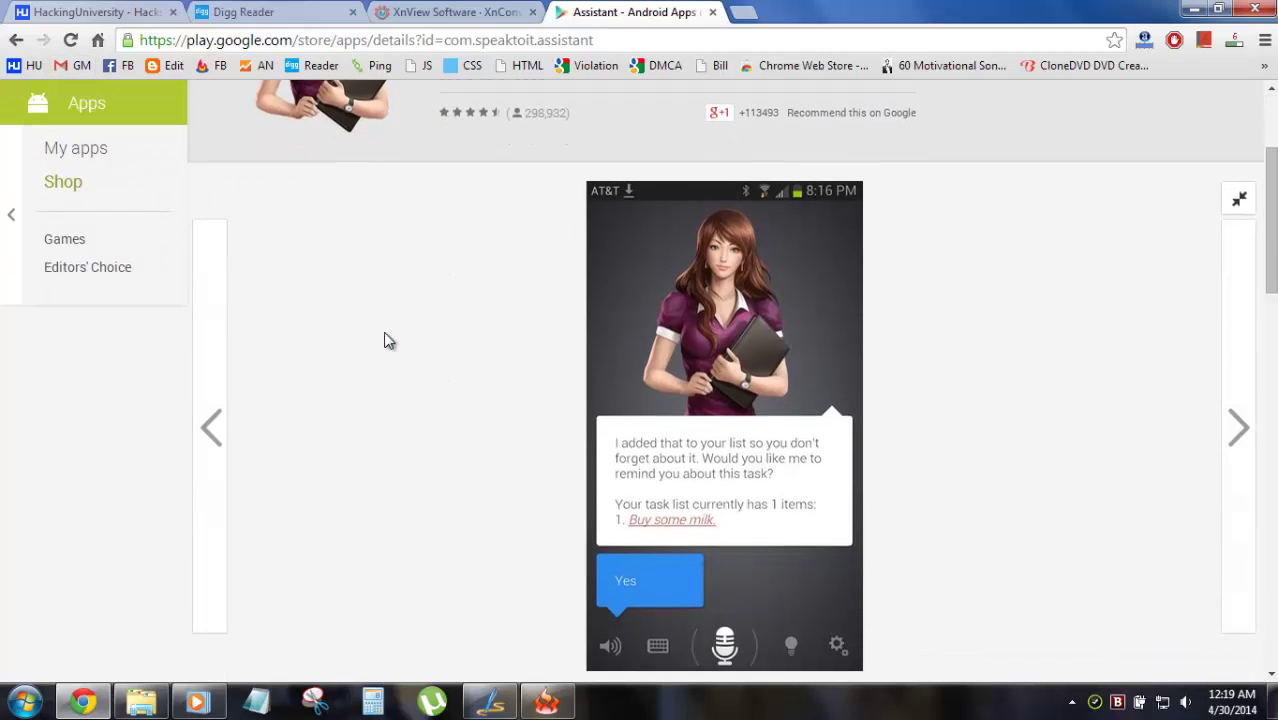
pyautogui.click(1230, 402)
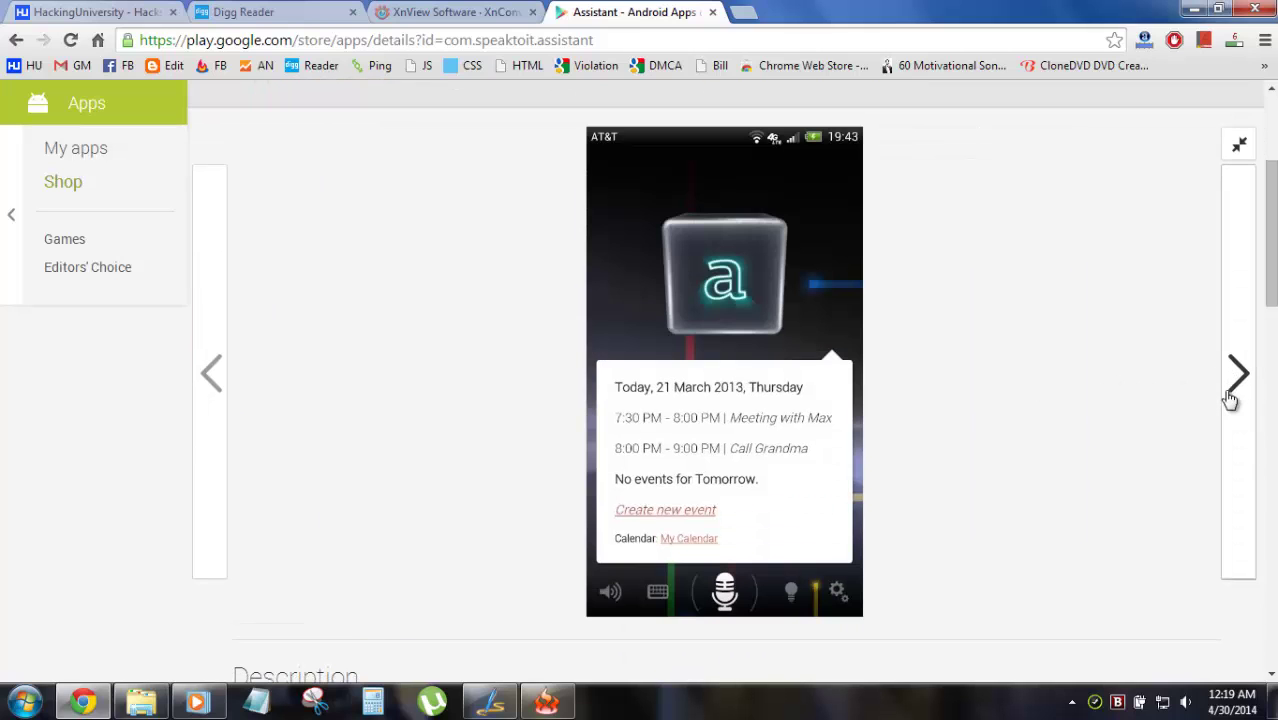
pyautogui.click(216, 370)
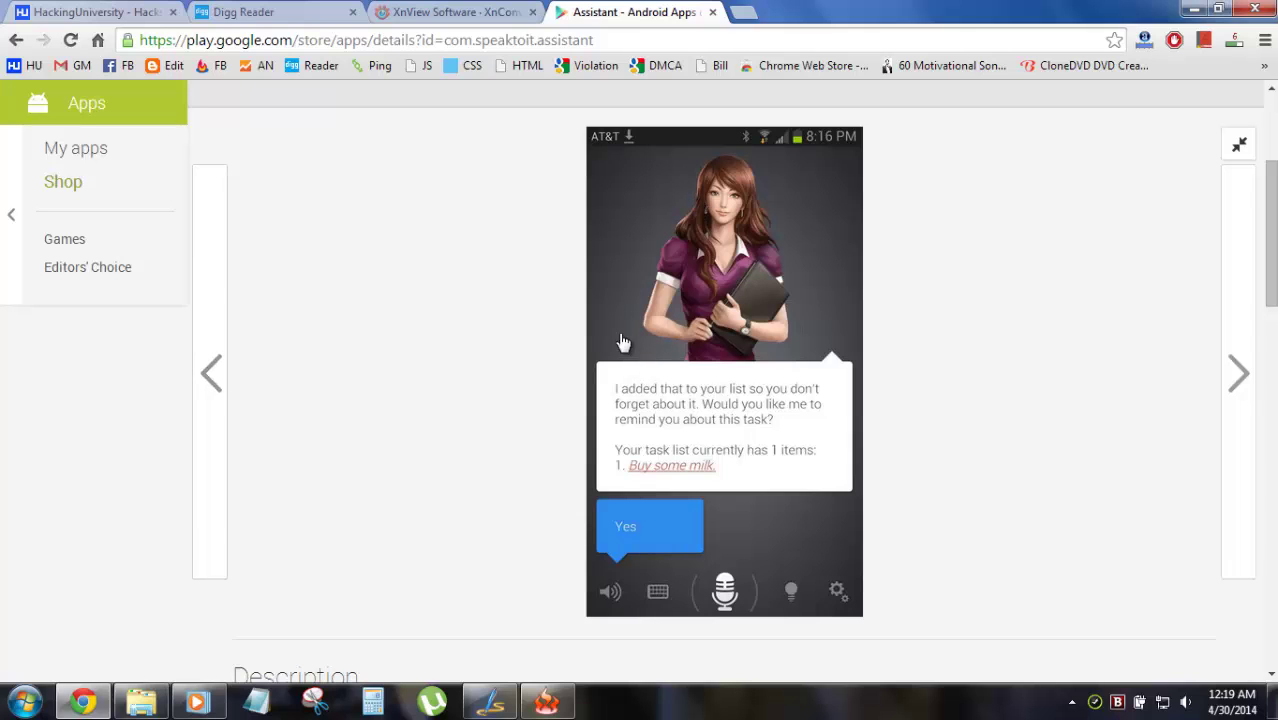
# Save the Assistant character screenshot to the Desktop as unnamed.webp and minimize Chrome.
pyautogui.rightClick(640, 245)
pyautogui.click(650, 251)
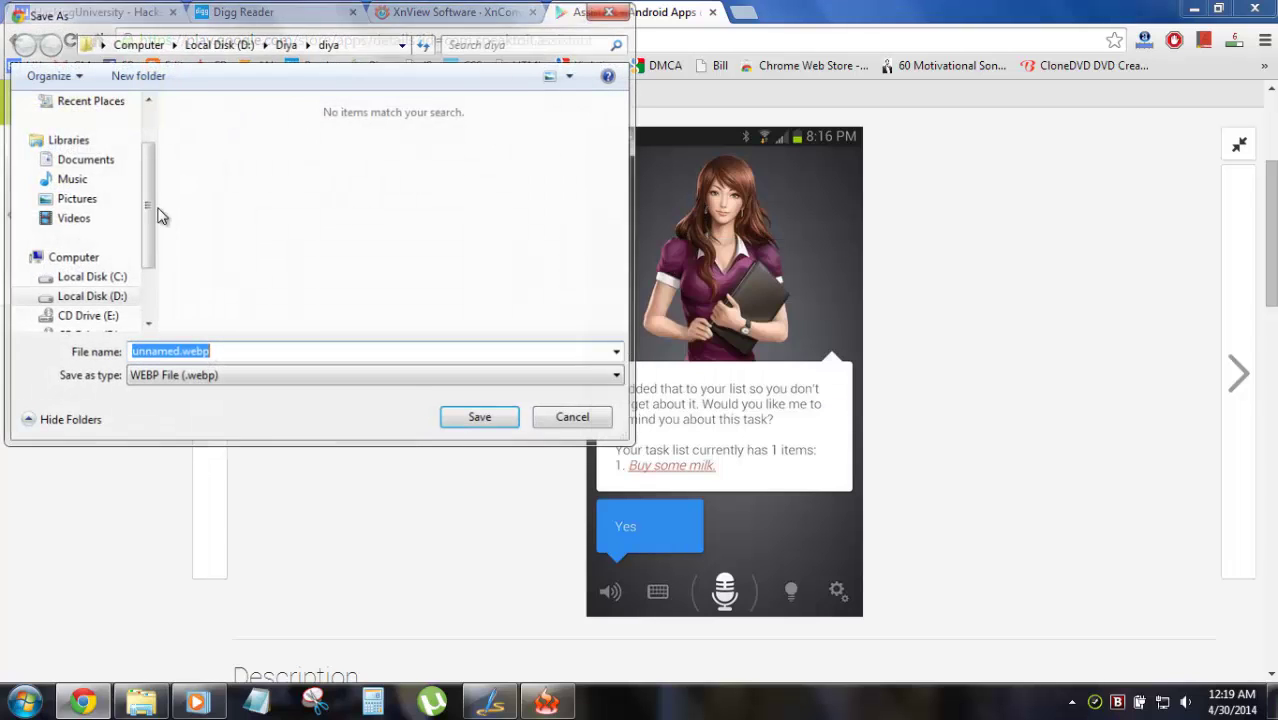
pyautogui.scroll(2, 143, 177)
pyautogui.click(75, 126)
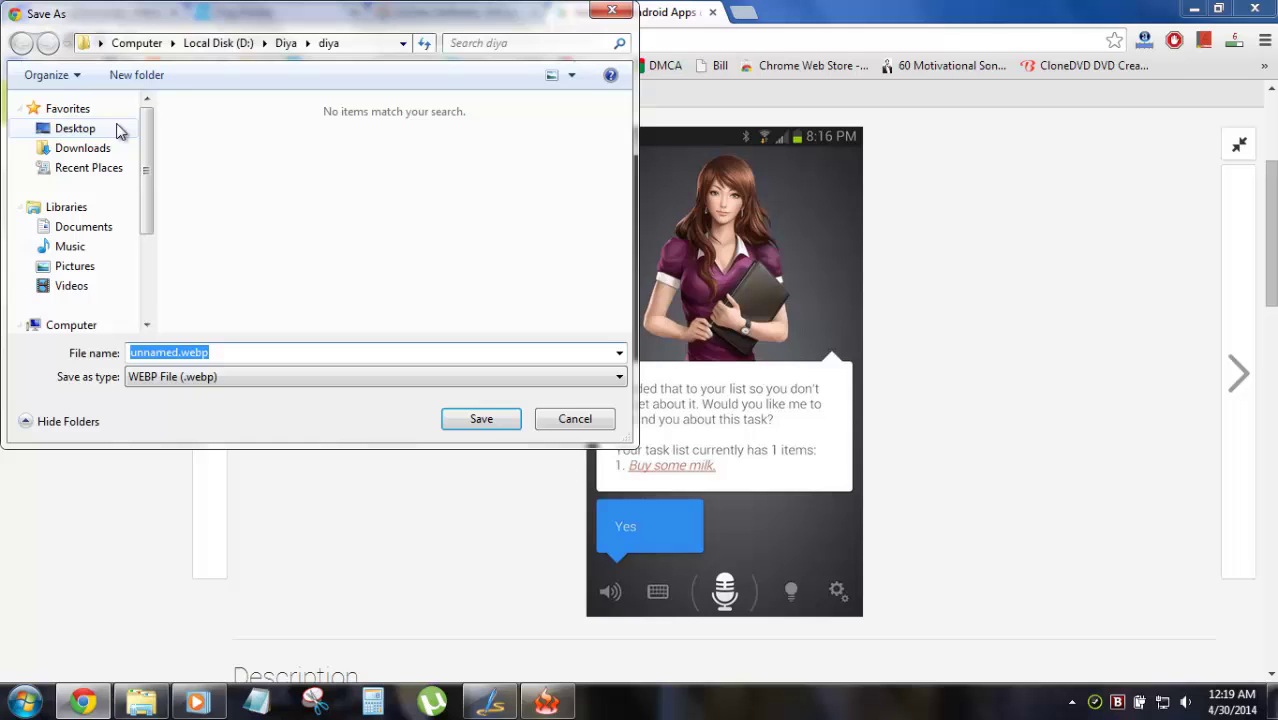
pyautogui.click(481, 420)
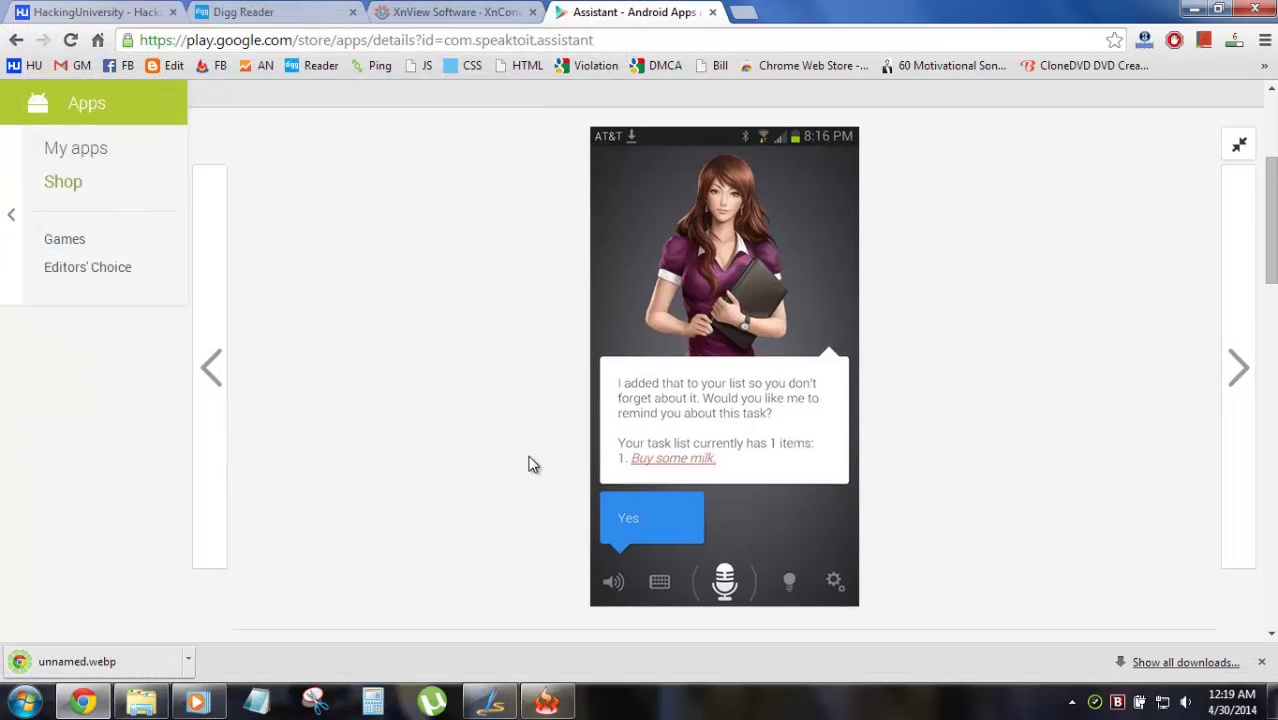
pyautogui.click(1273, 702)
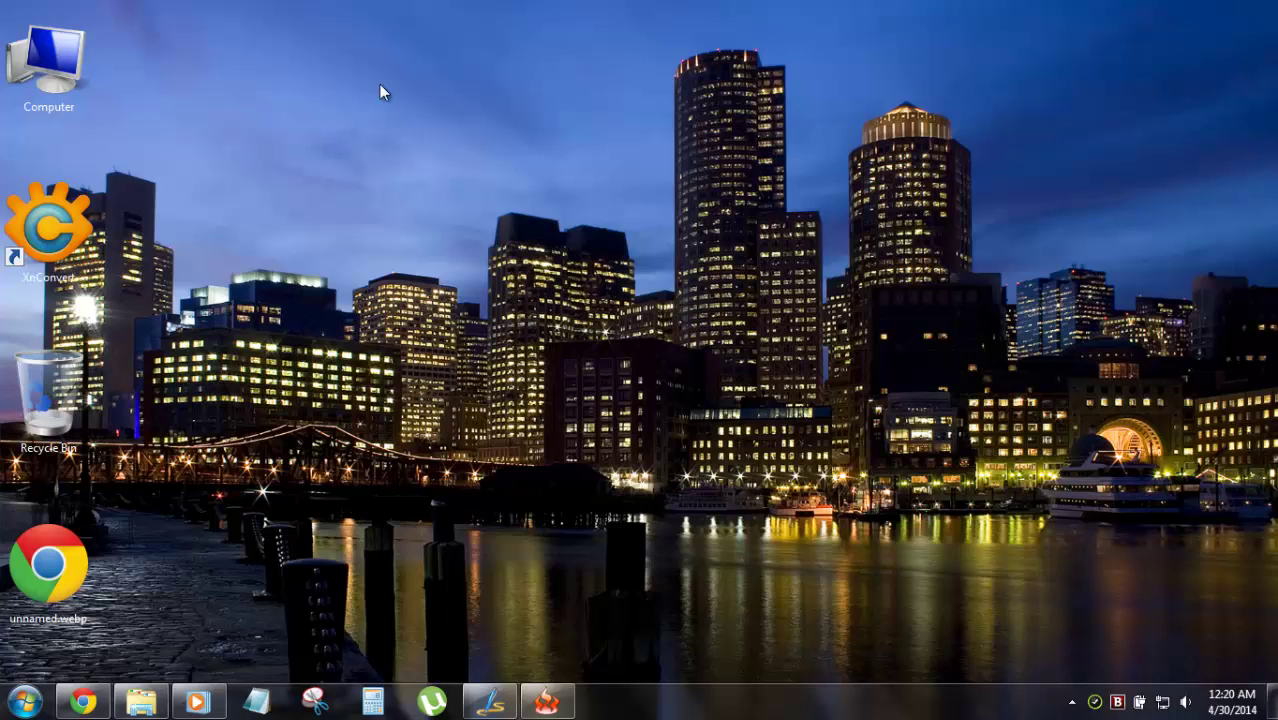
pyautogui.click(83, 701)
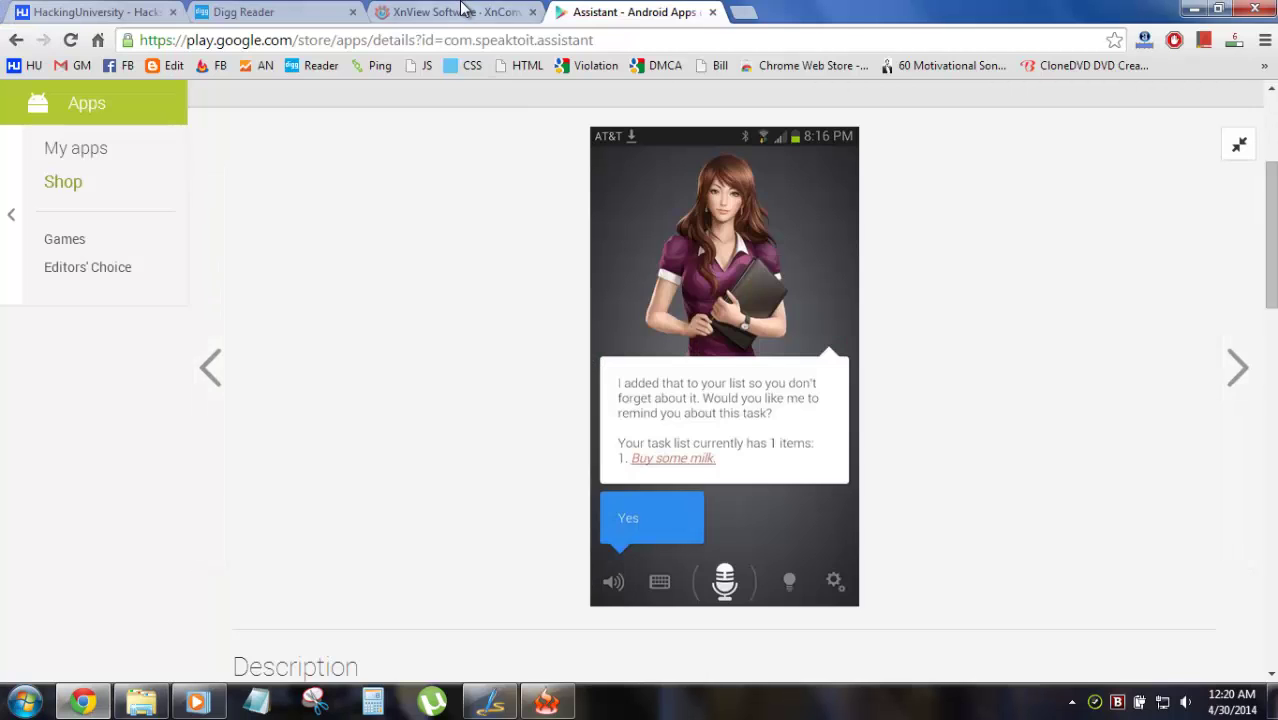
pyautogui.click(455, 12)
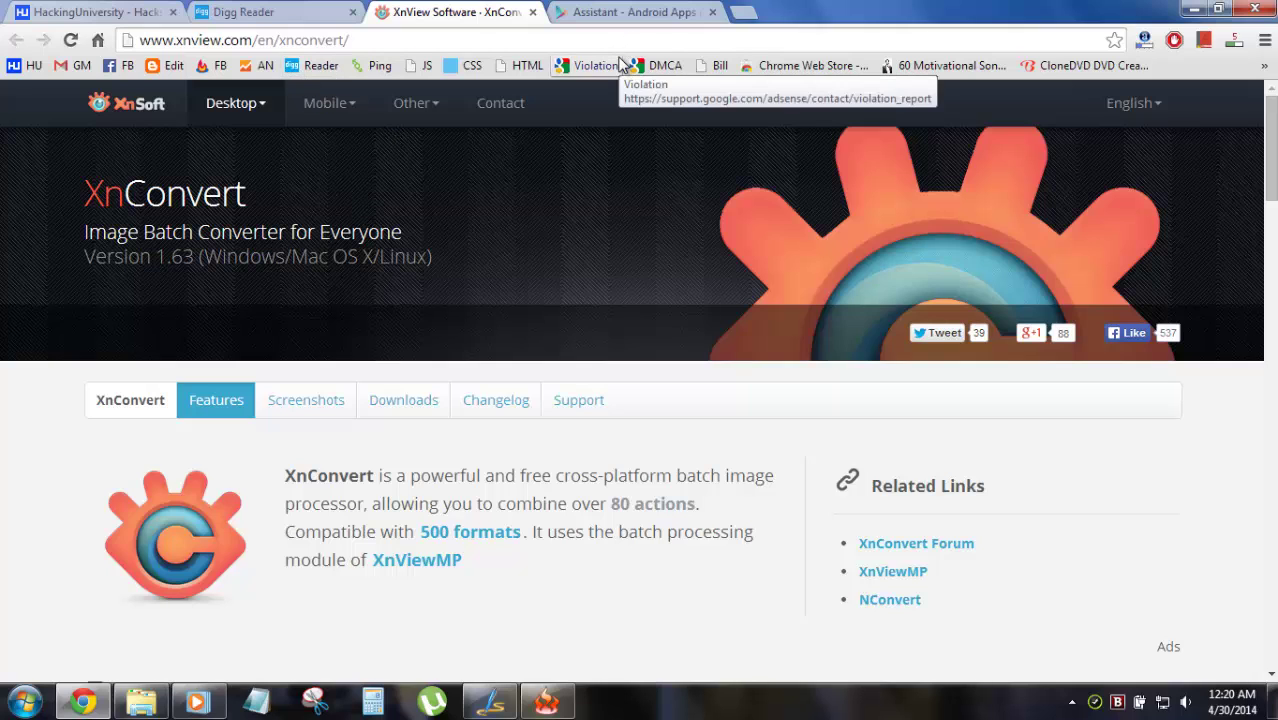
pyautogui.click(637, 11)
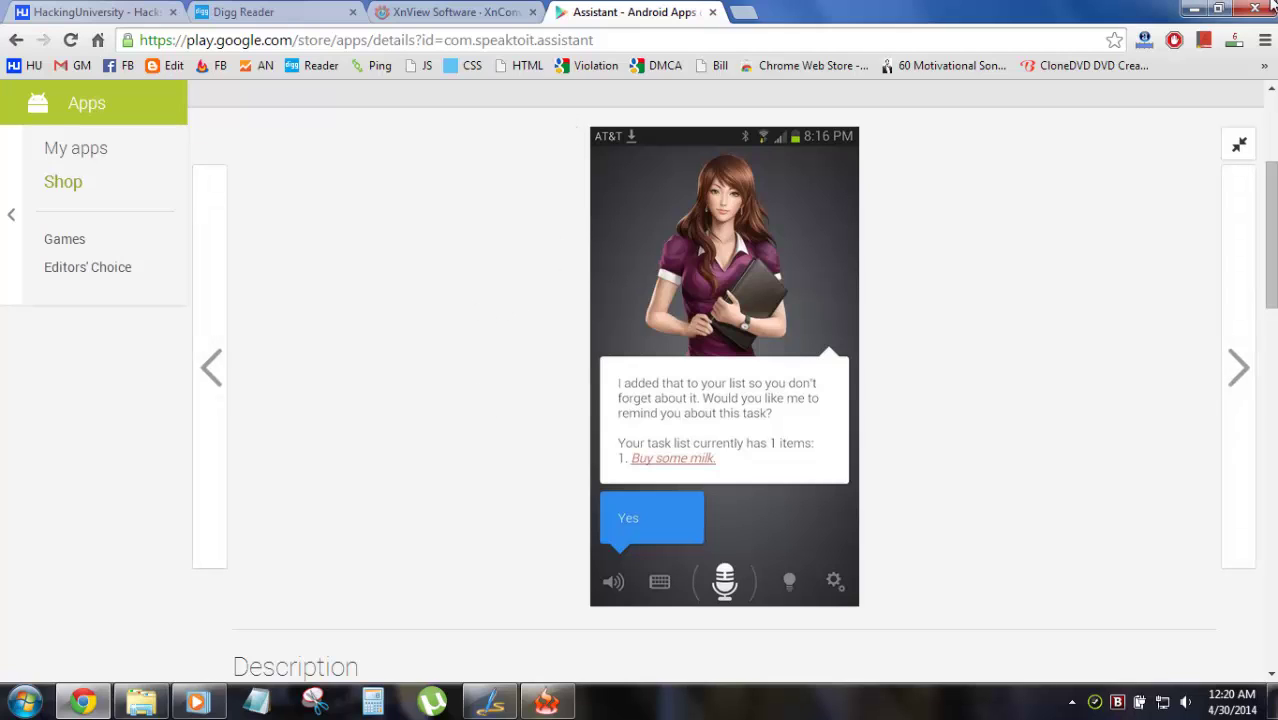
pyautogui.click(1193, 9)
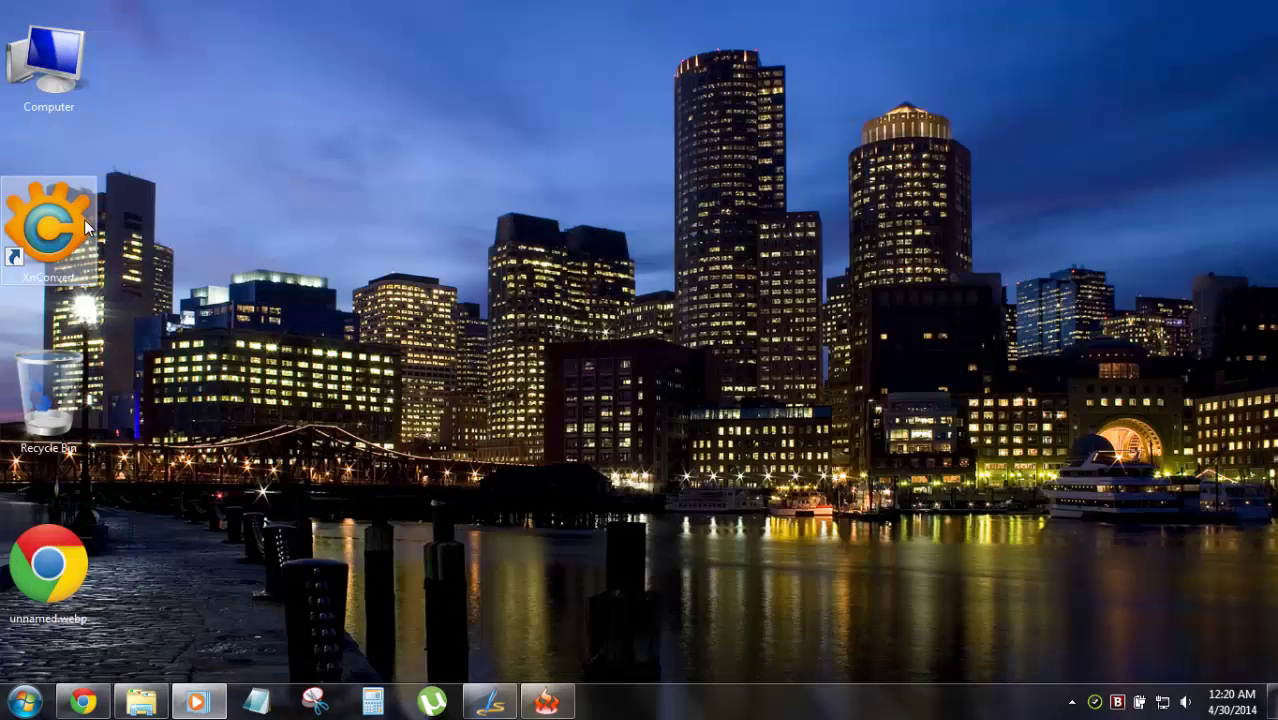
# Launch XnConvert and add unnamed.webp from the desktop as its input file.
pyautogui.doubleClick(38, 238)
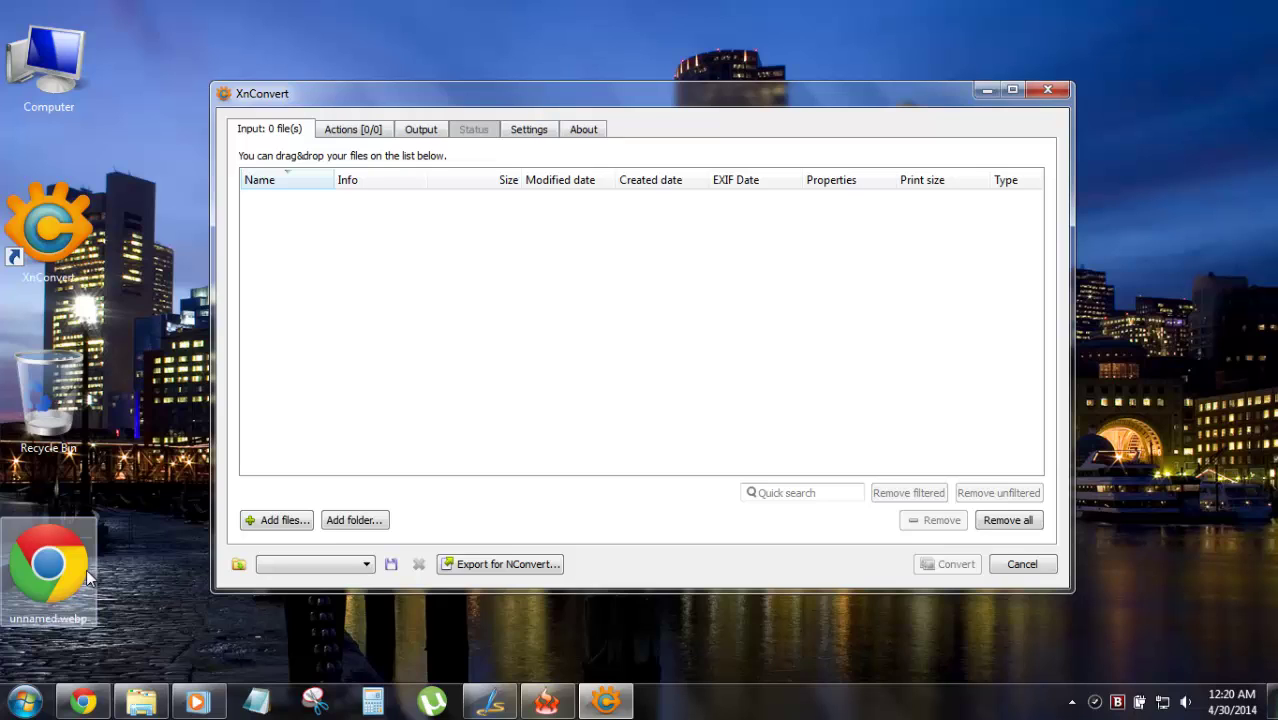
pyautogui.moveTo(62, 552); pyautogui.dragTo(481, 300)
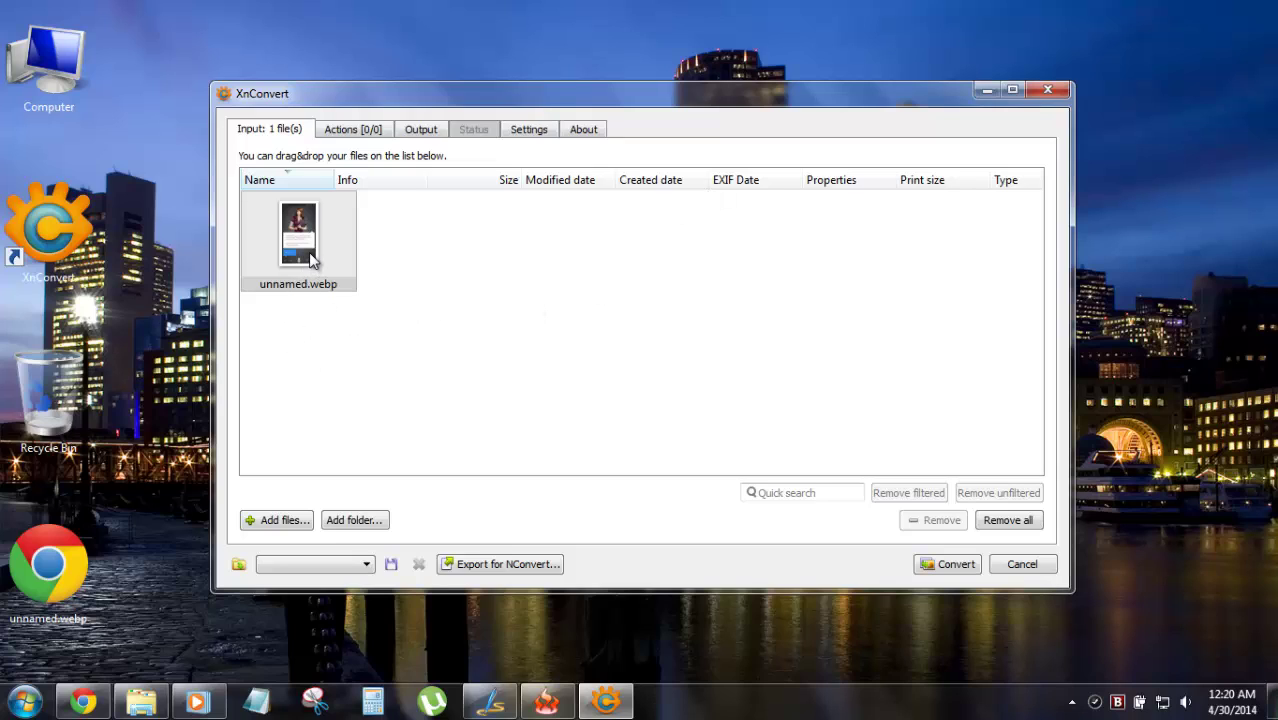
pyautogui.moveTo(311, 259)
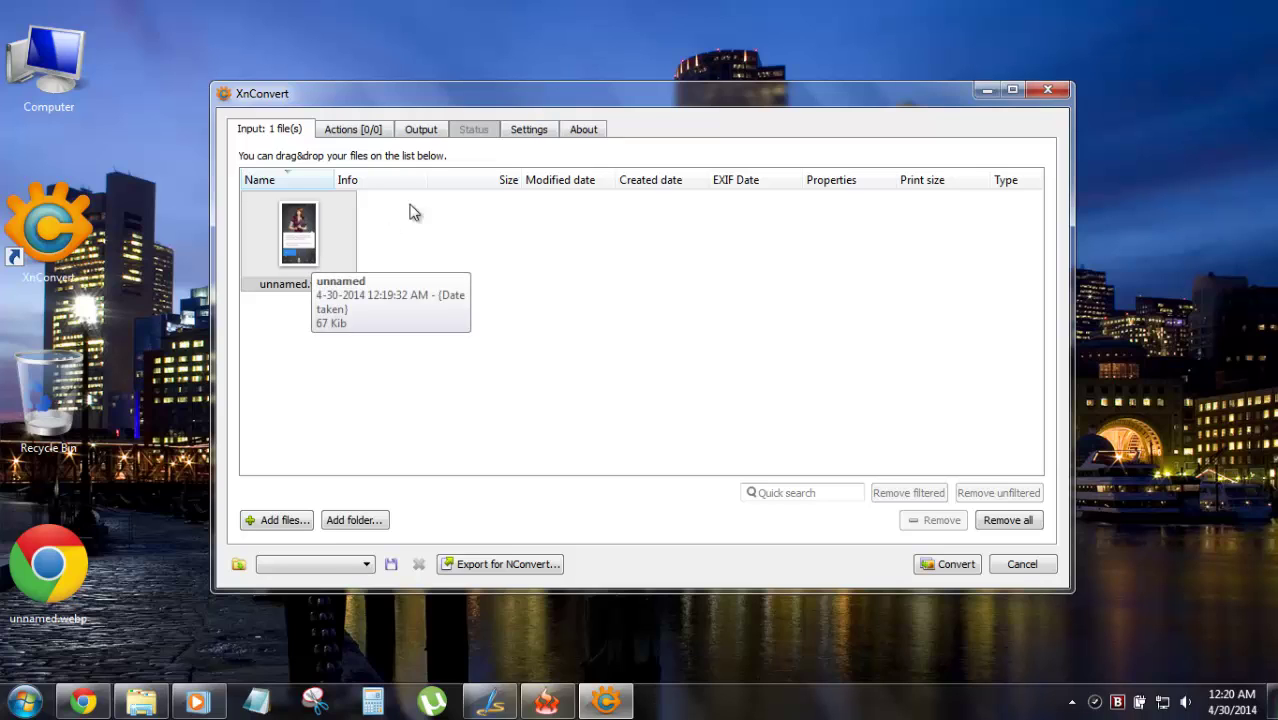
# Set the output format to PNG and keep the output in the source folder.
pyautogui.click(430, 136)
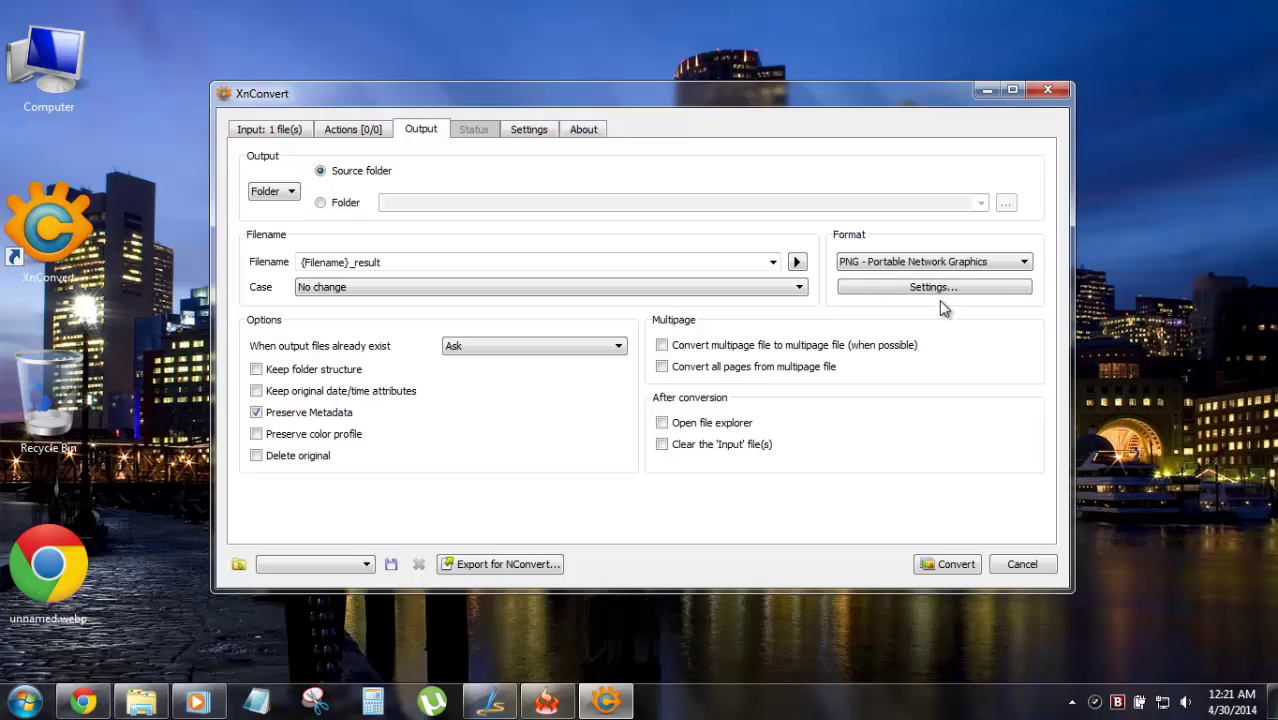
pyautogui.click(940, 262)
pyautogui.scroll(8, 993, 280)
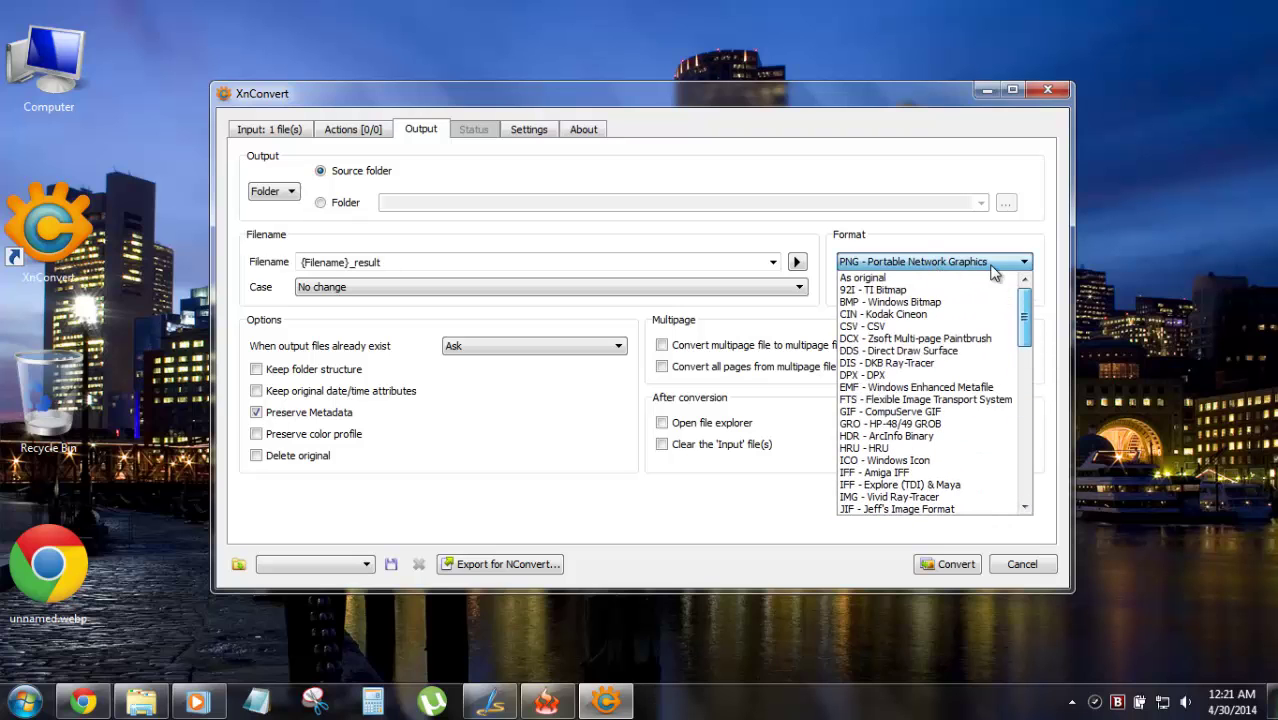
pyautogui.moveTo(1020, 318); pyautogui.dragTo(996, 355)
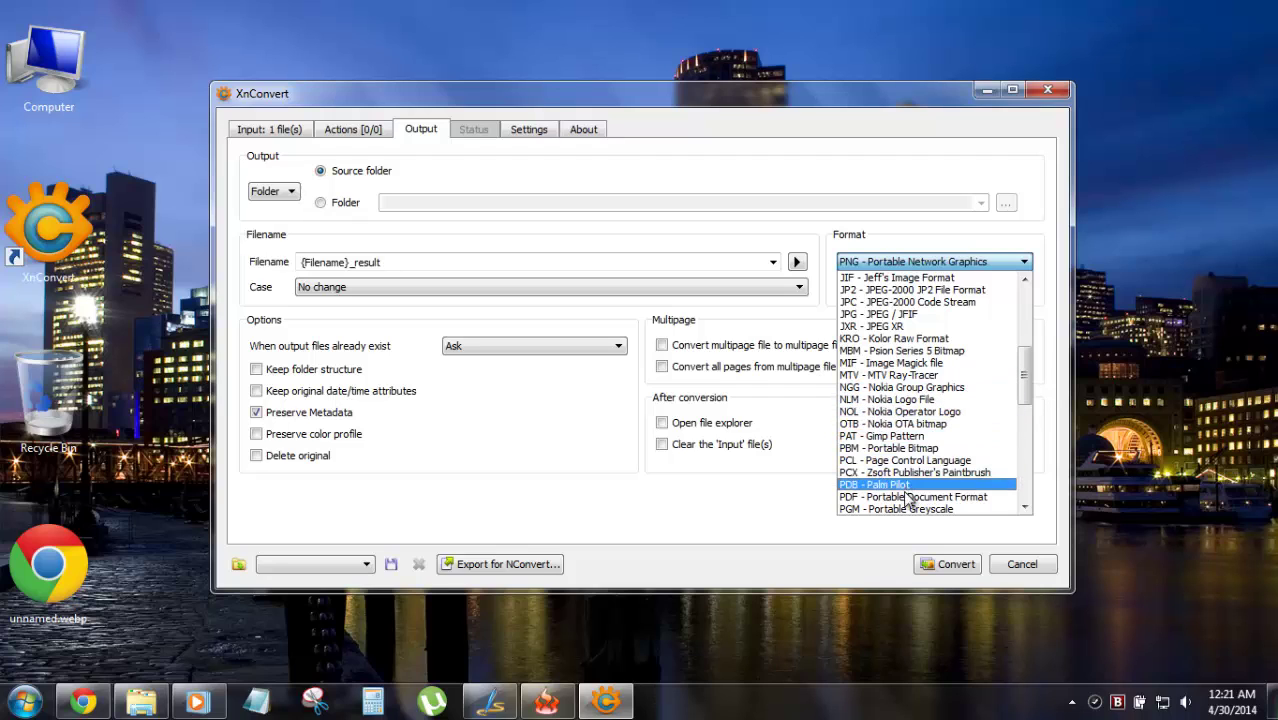
pyautogui.scroll(-2, 892, 450)
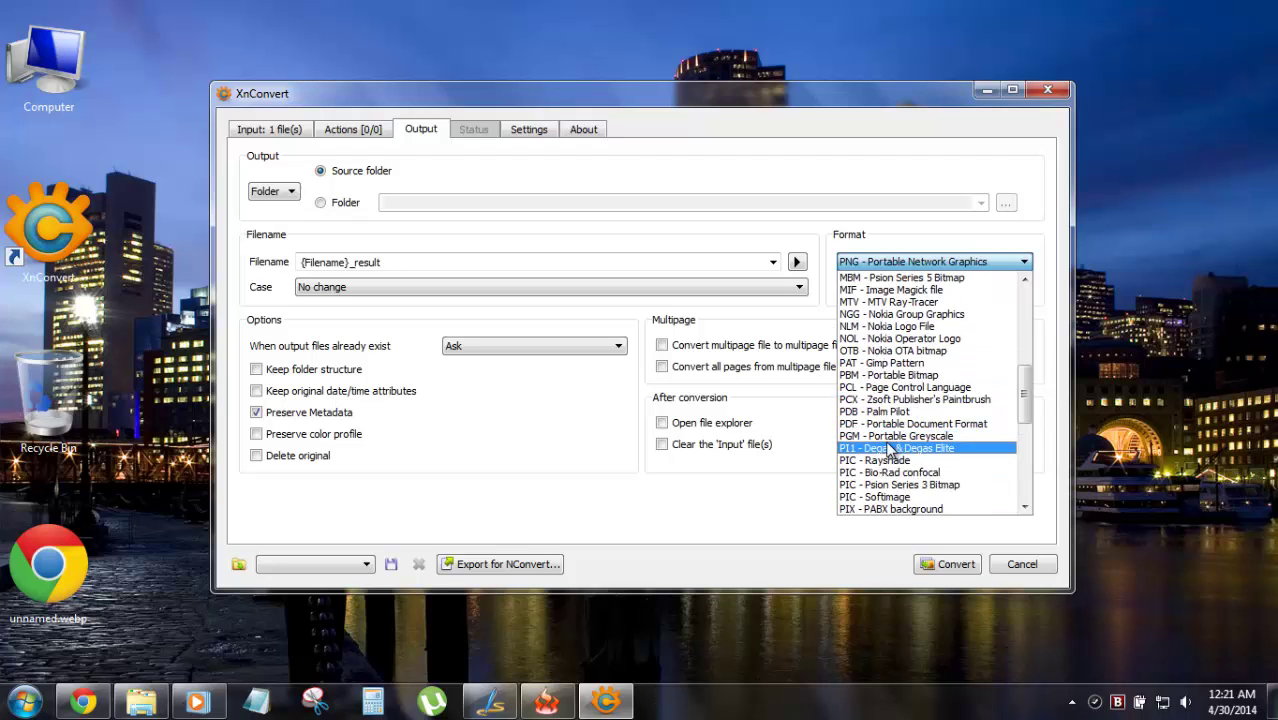
pyautogui.scroll(-2, 890, 450)
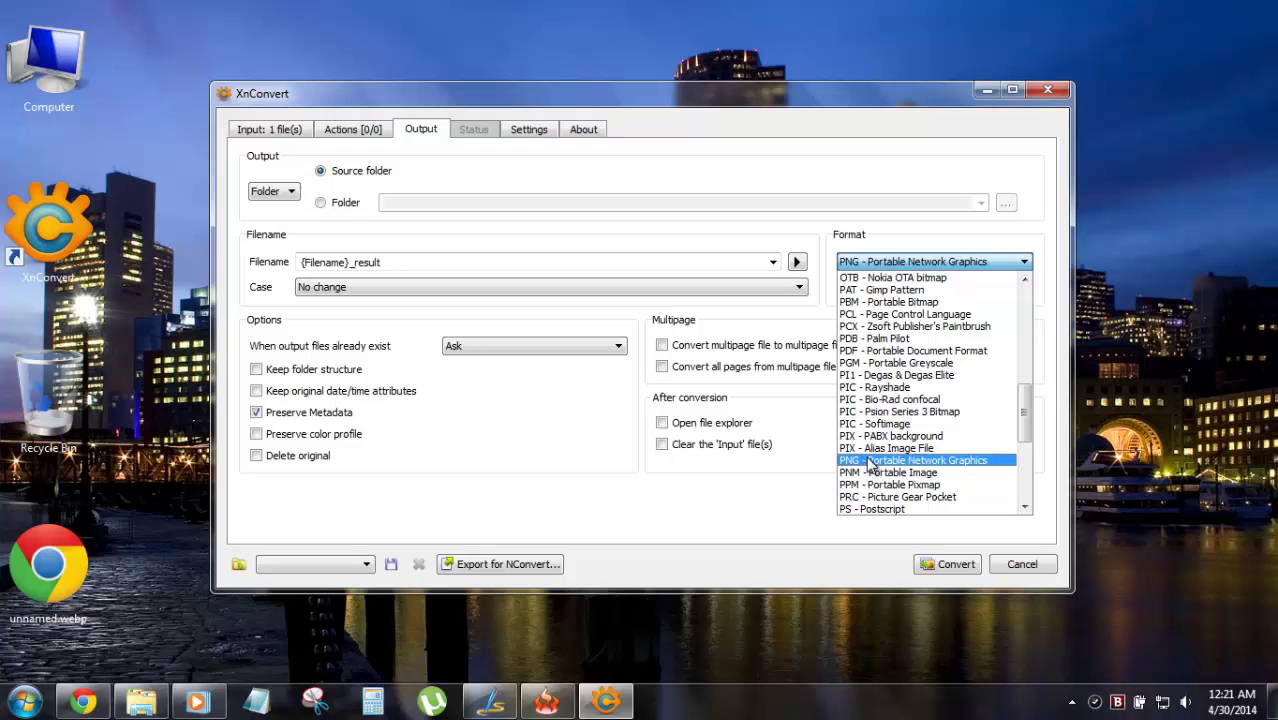
pyautogui.scroll(6, 869, 462)
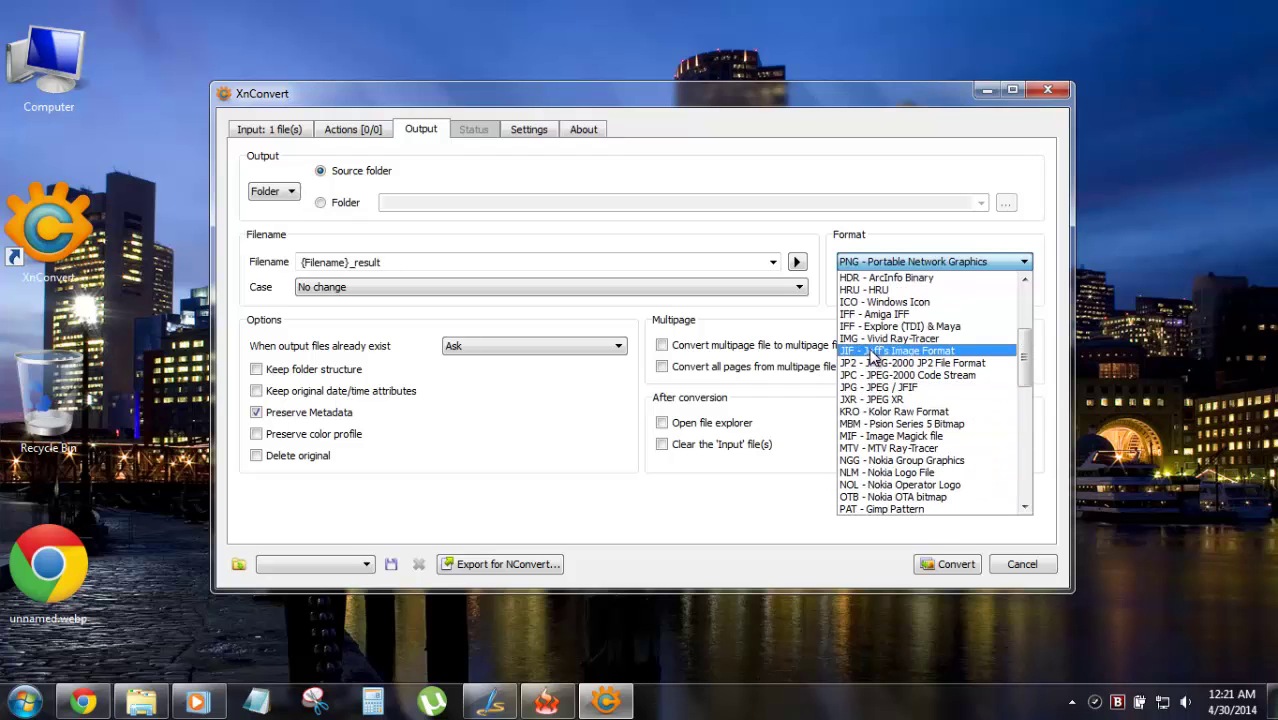
pyautogui.scroll(-7, 872, 400)
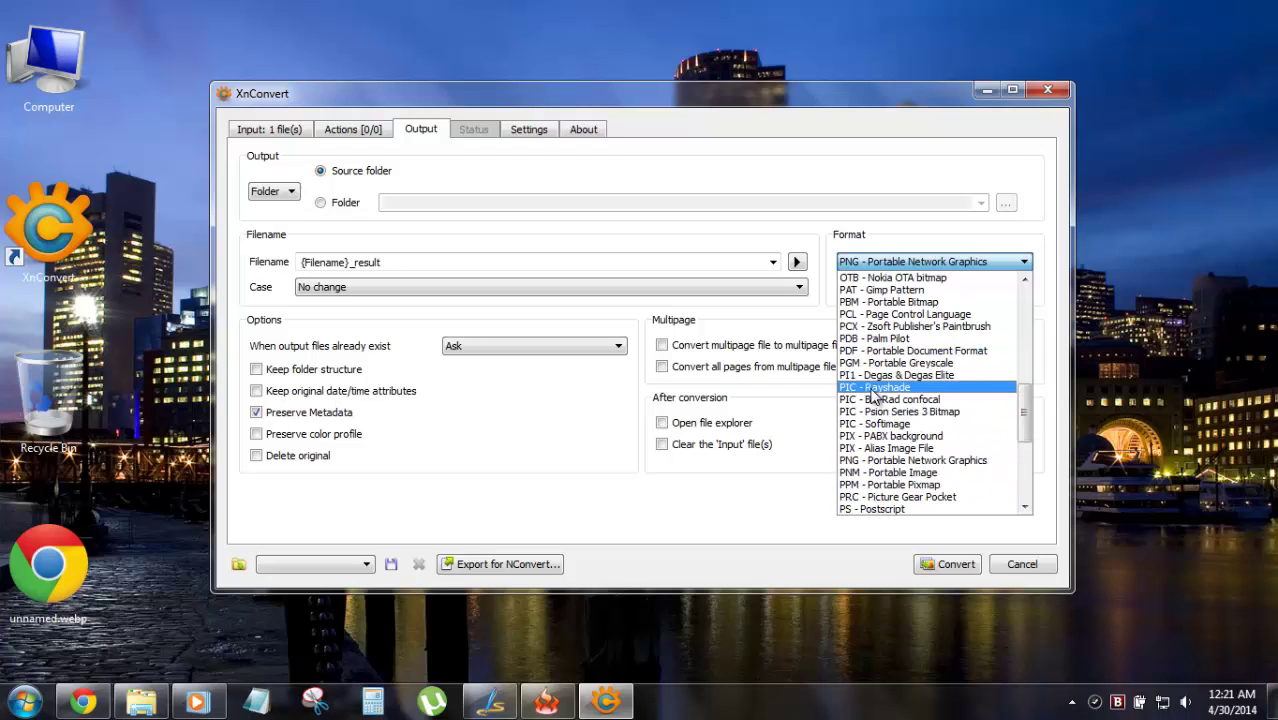
pyautogui.click(866, 424)
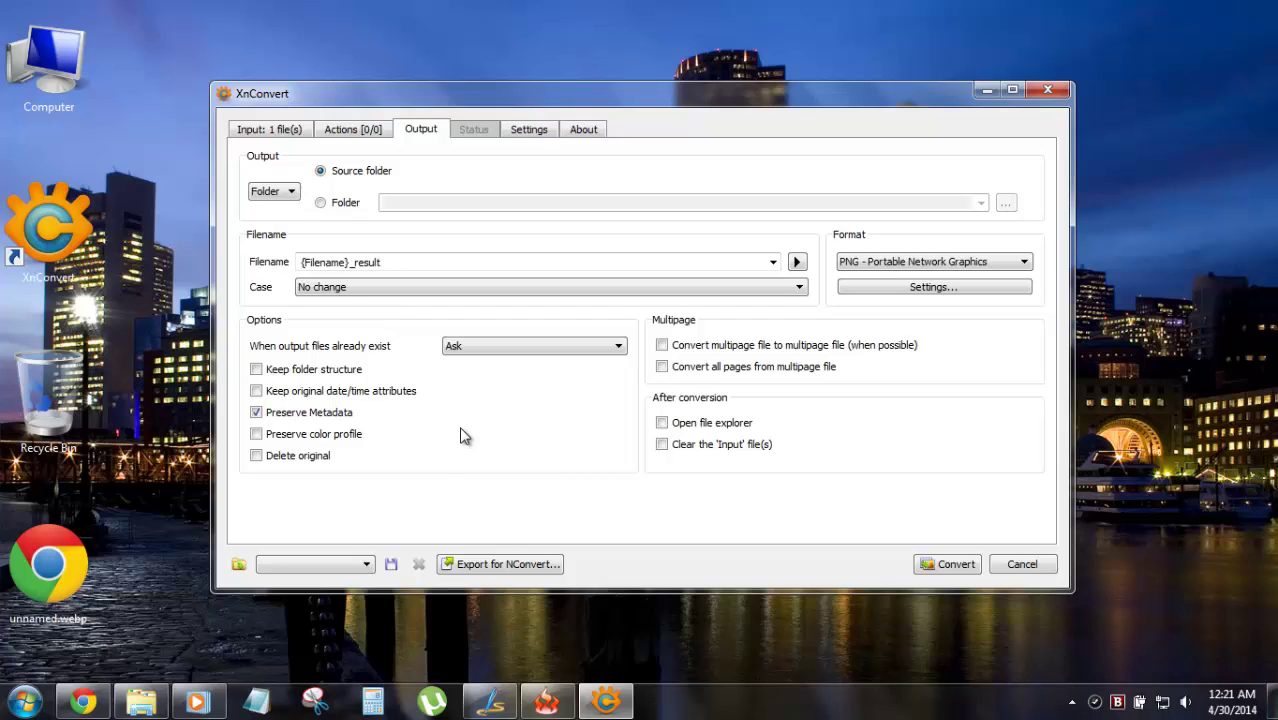
pyautogui.click(350, 174)
# Convert the file to unnamed_result.png and select the result on the desktop.
pyautogui.click(956, 565)
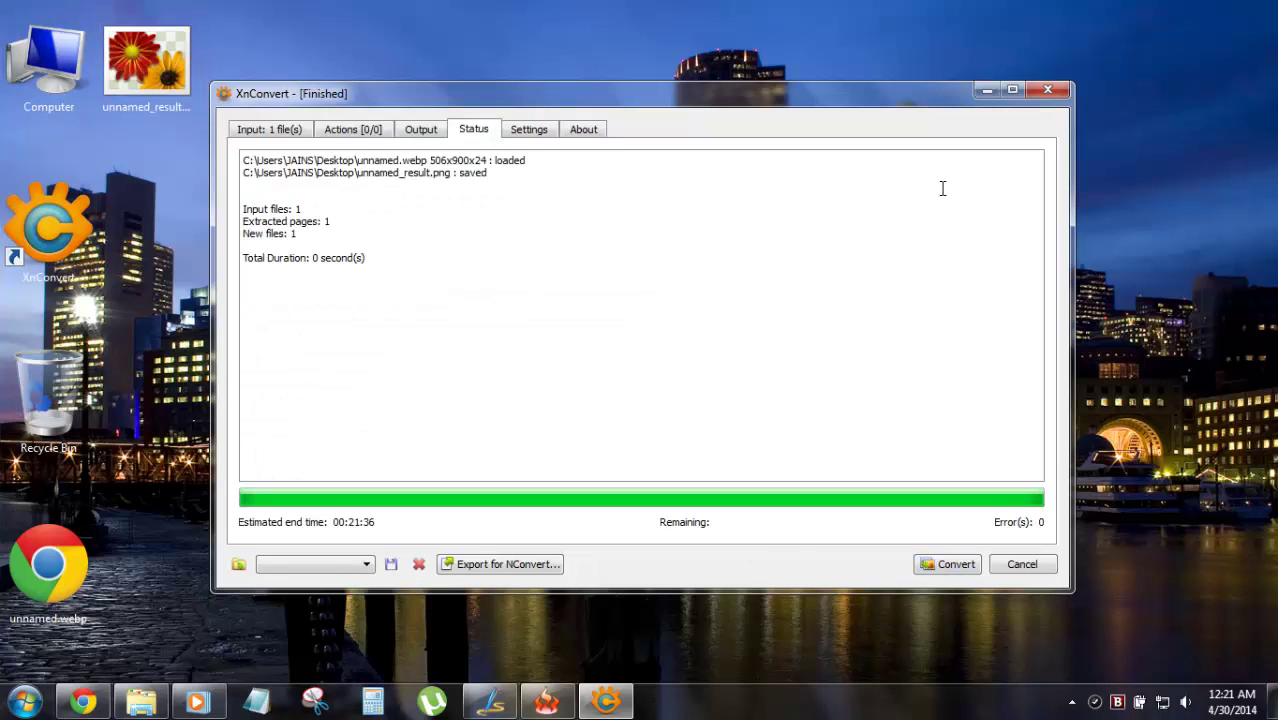
pyautogui.click(984, 92)
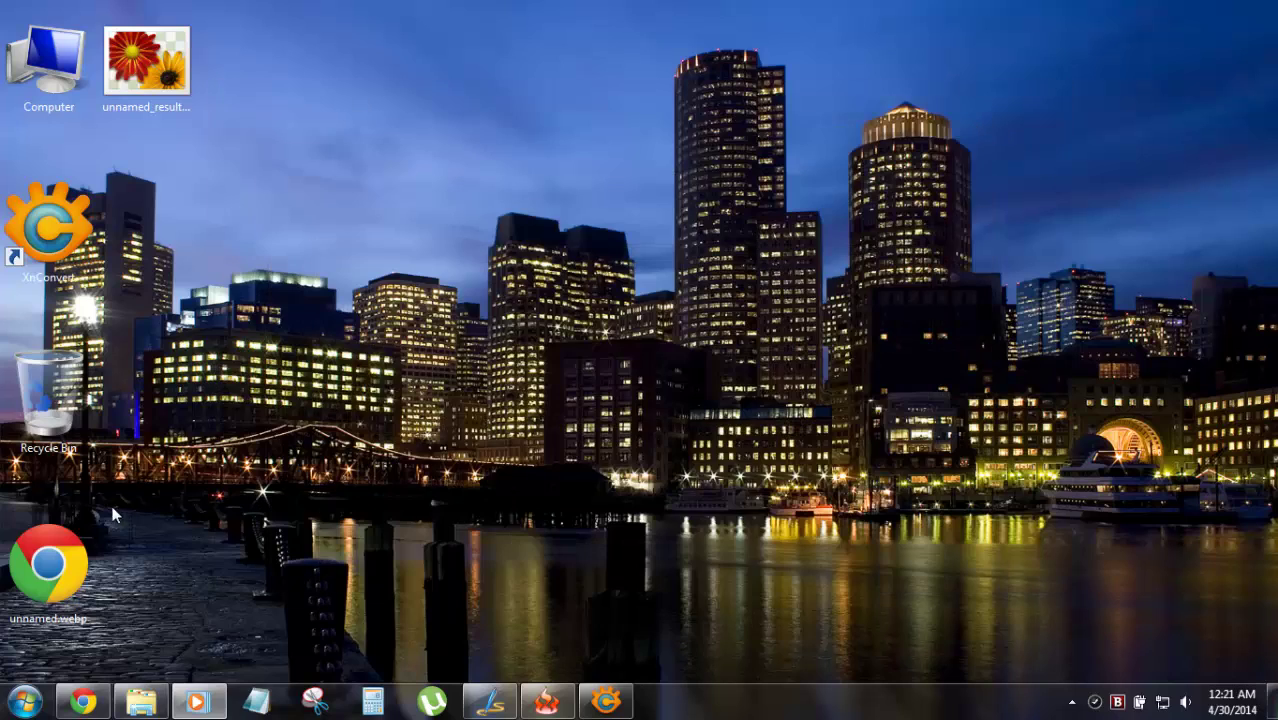
pyautogui.click(190, 52)
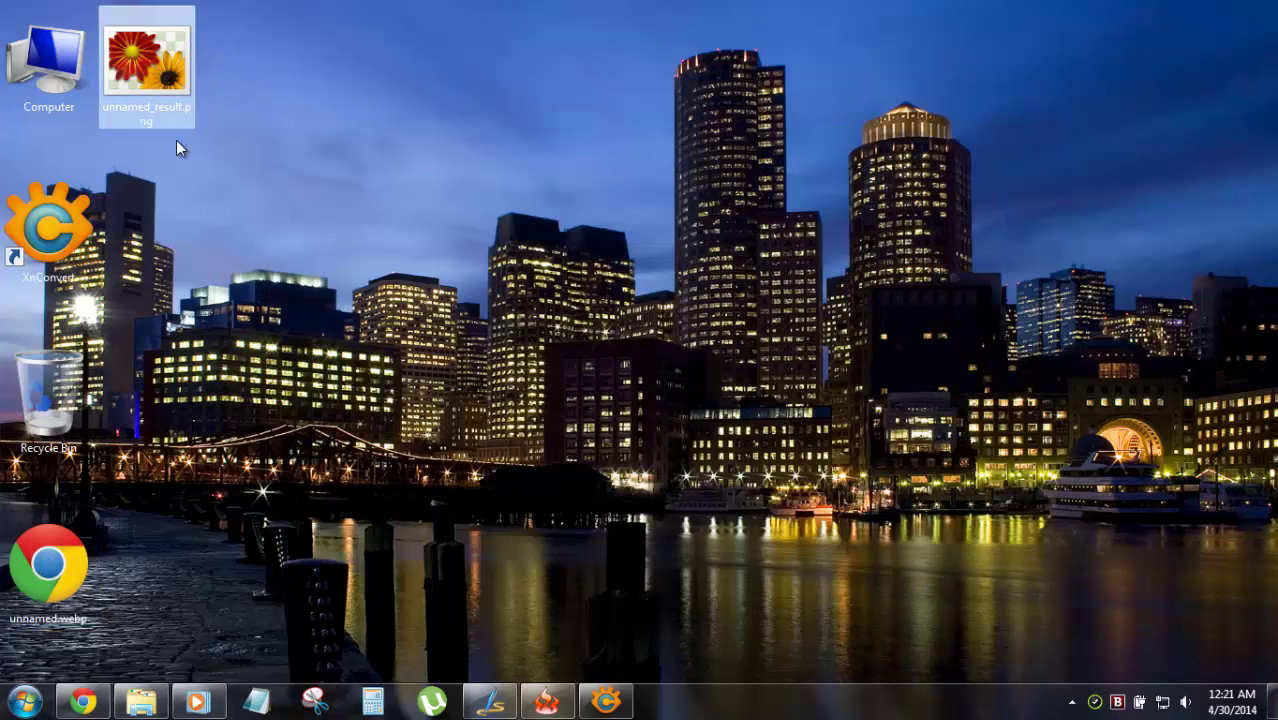
# View unnamed_result.png in Photo Viewer, close it, and restore the XnConvert window.
pyautogui.doubleClick(155, 85)
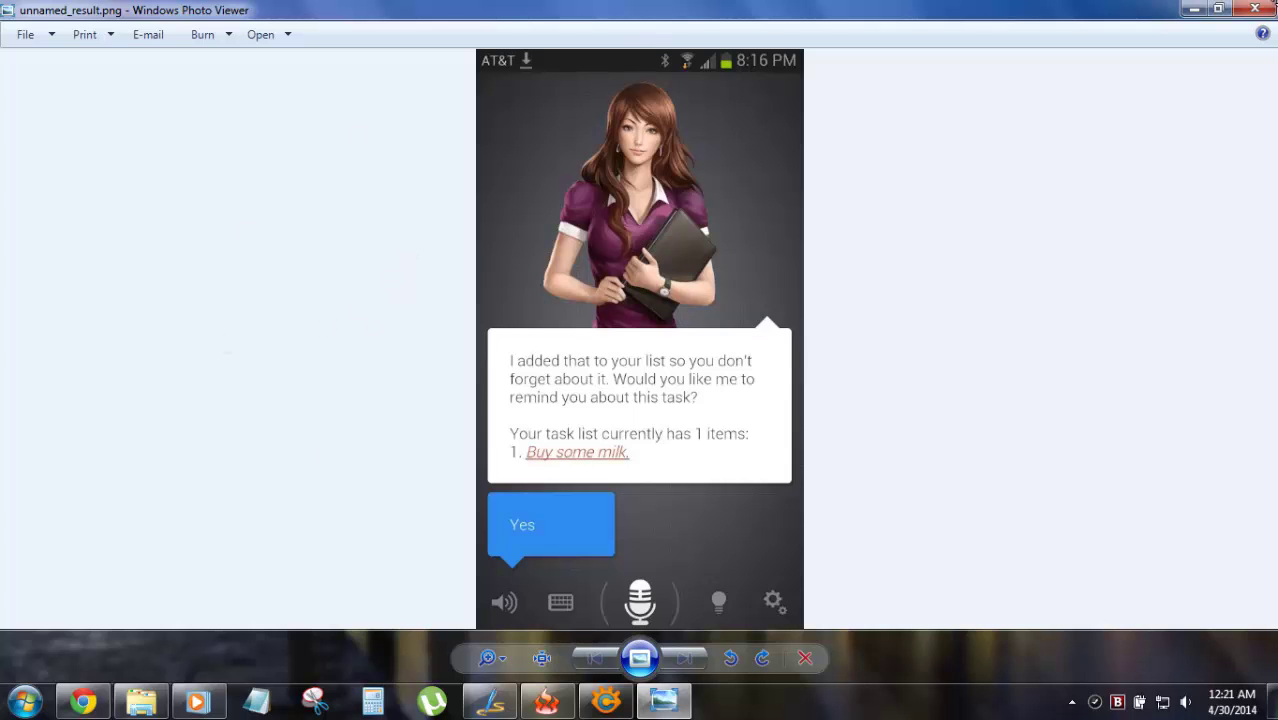
pyautogui.click(1254, 9)
pyautogui.click(602, 703)
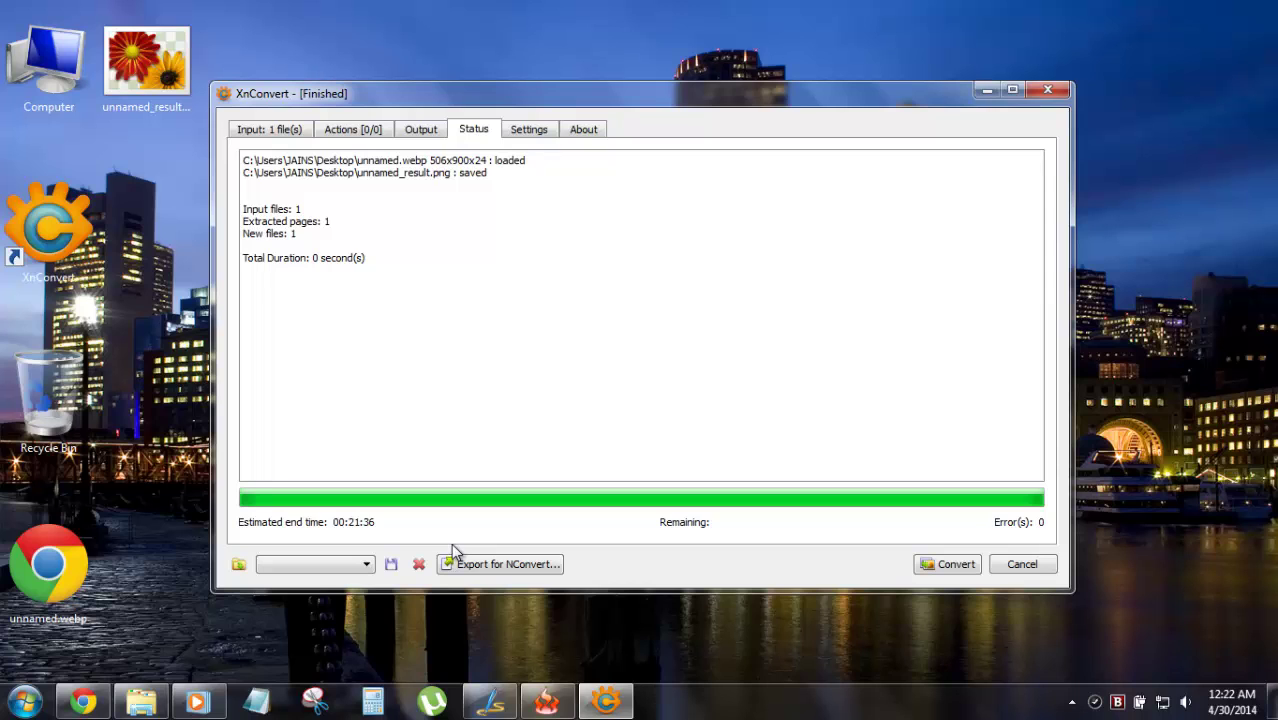
# Bring Chrome's Google Play page forward, showing the Assistant screenshot again.
pyautogui.click(83, 701)
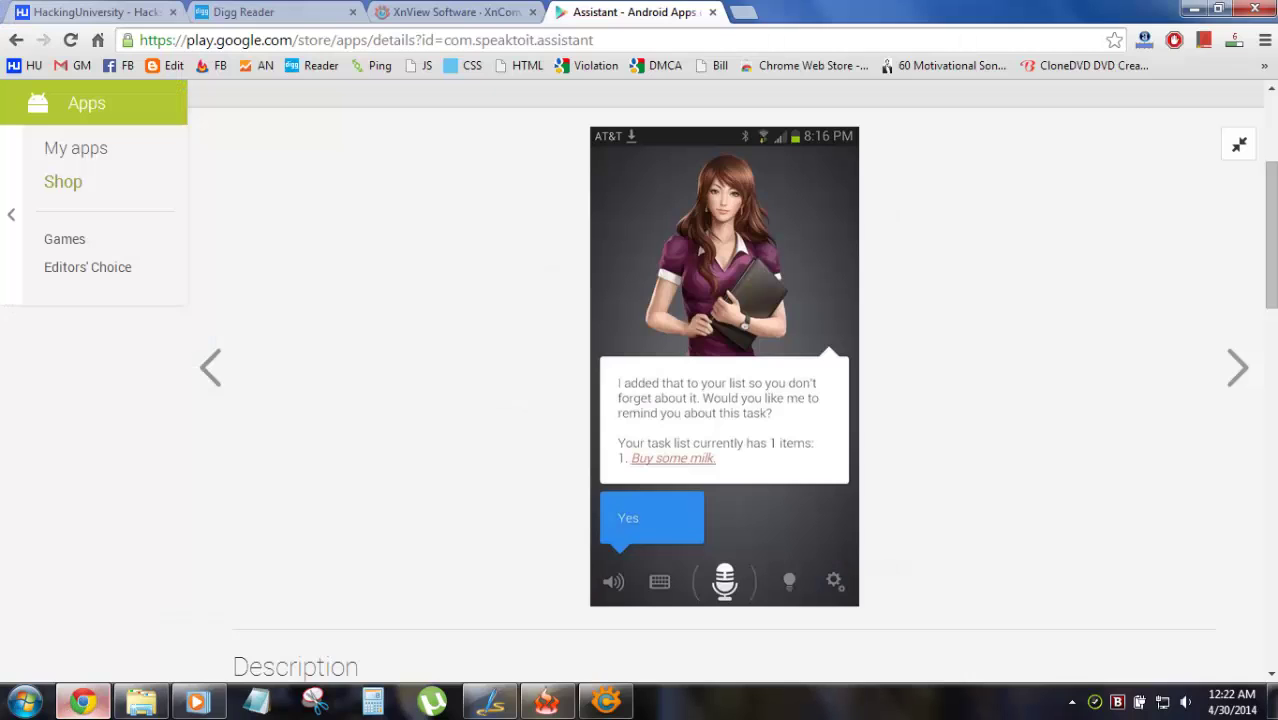
pyautogui.click(215, 325)
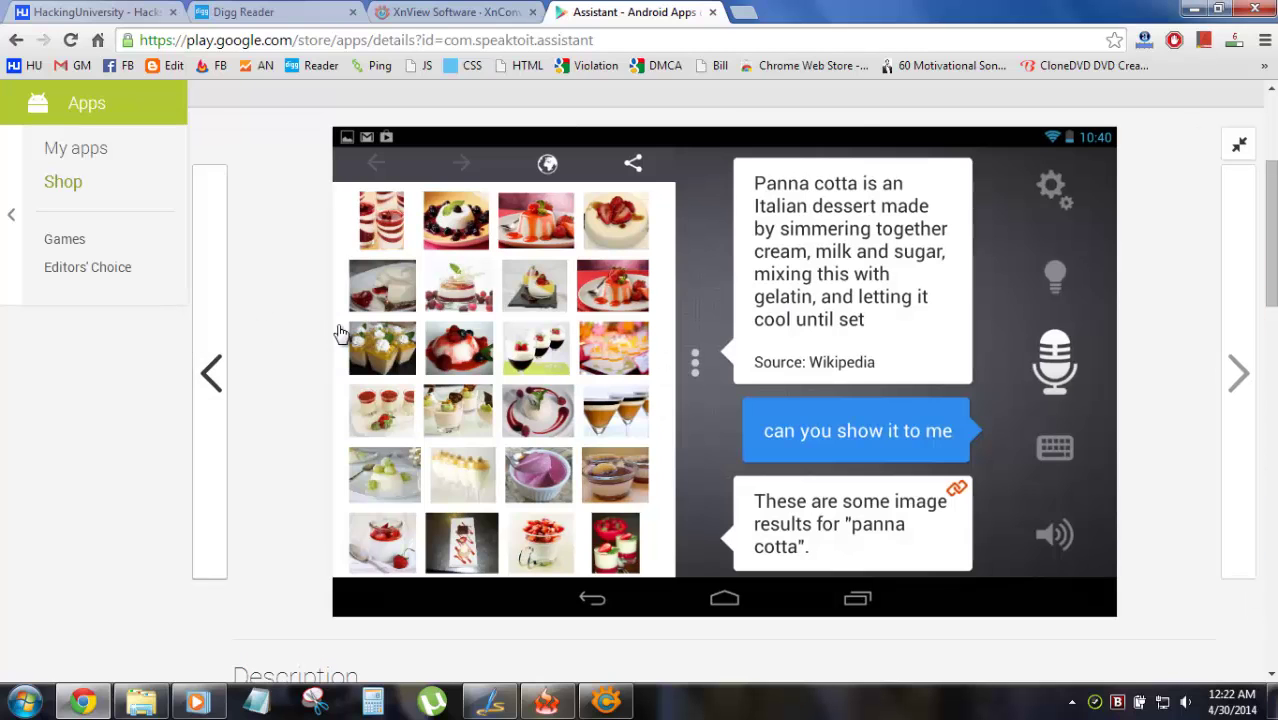
pyautogui.click(1238, 285)
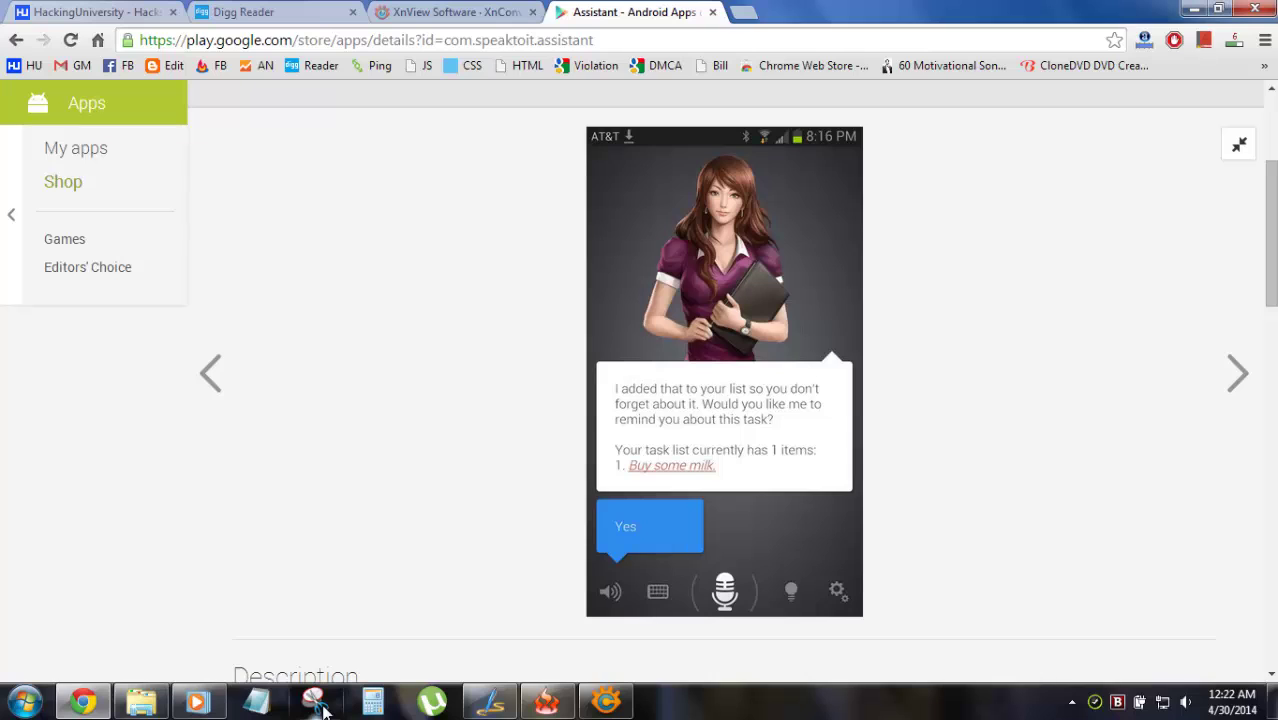
# Launch Snipping Tool by searching 'sni' from the Start menu.
pyautogui.click(25, 700)
pyautogui.write('s')
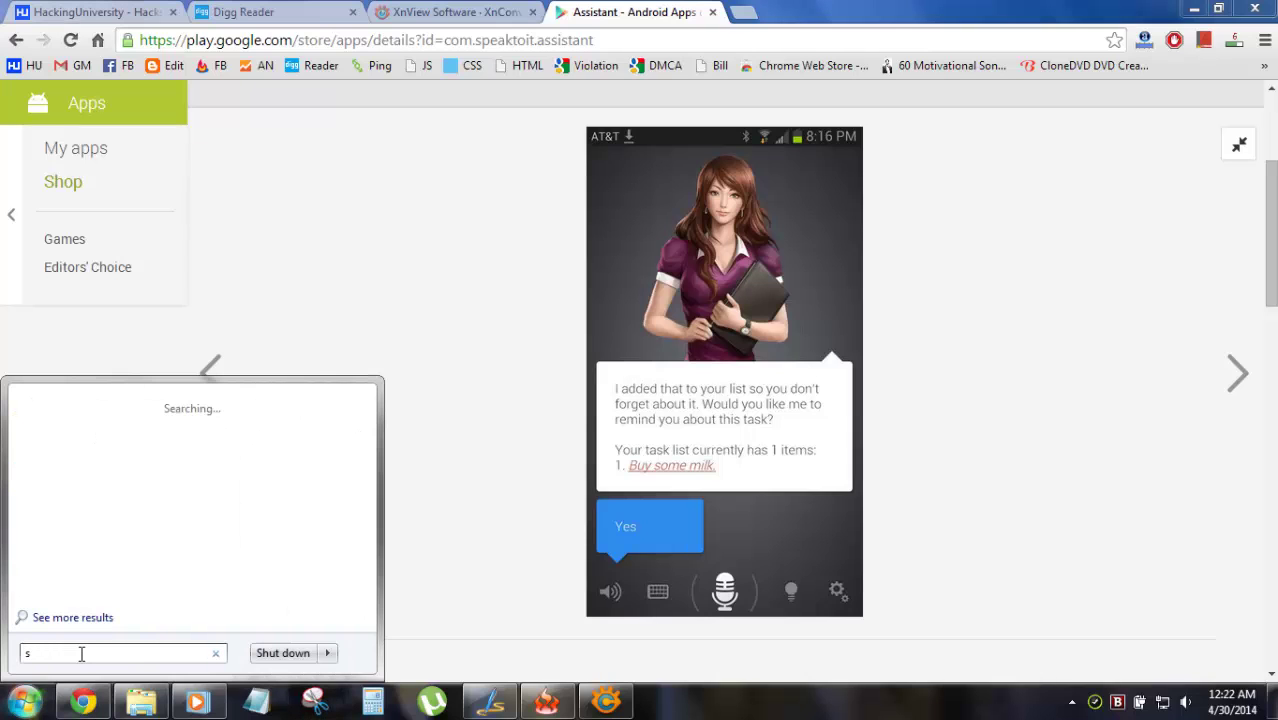
pyautogui.write('ni')
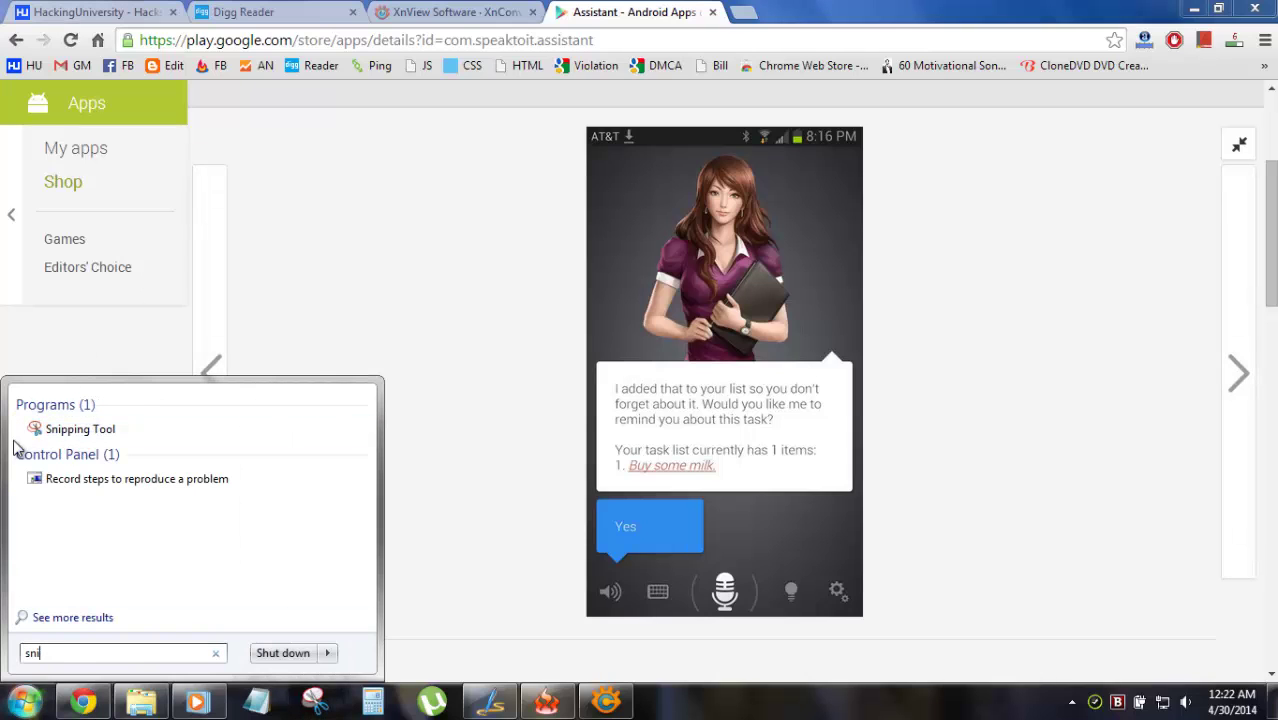
pyautogui.press('Return')
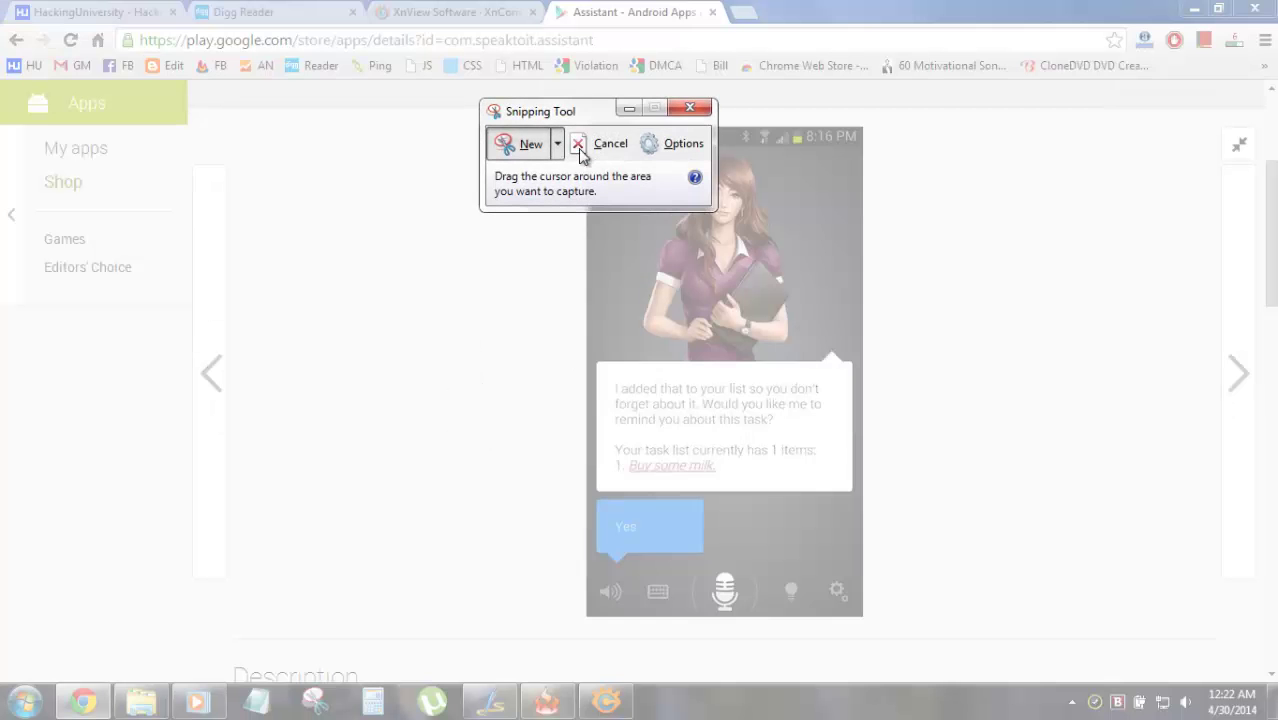
# Snip the phone screenshot region and save it to the Desktop as assistant.PNG.
pyautogui.moveTo(588, 118); pyautogui.dragTo(289, 150)
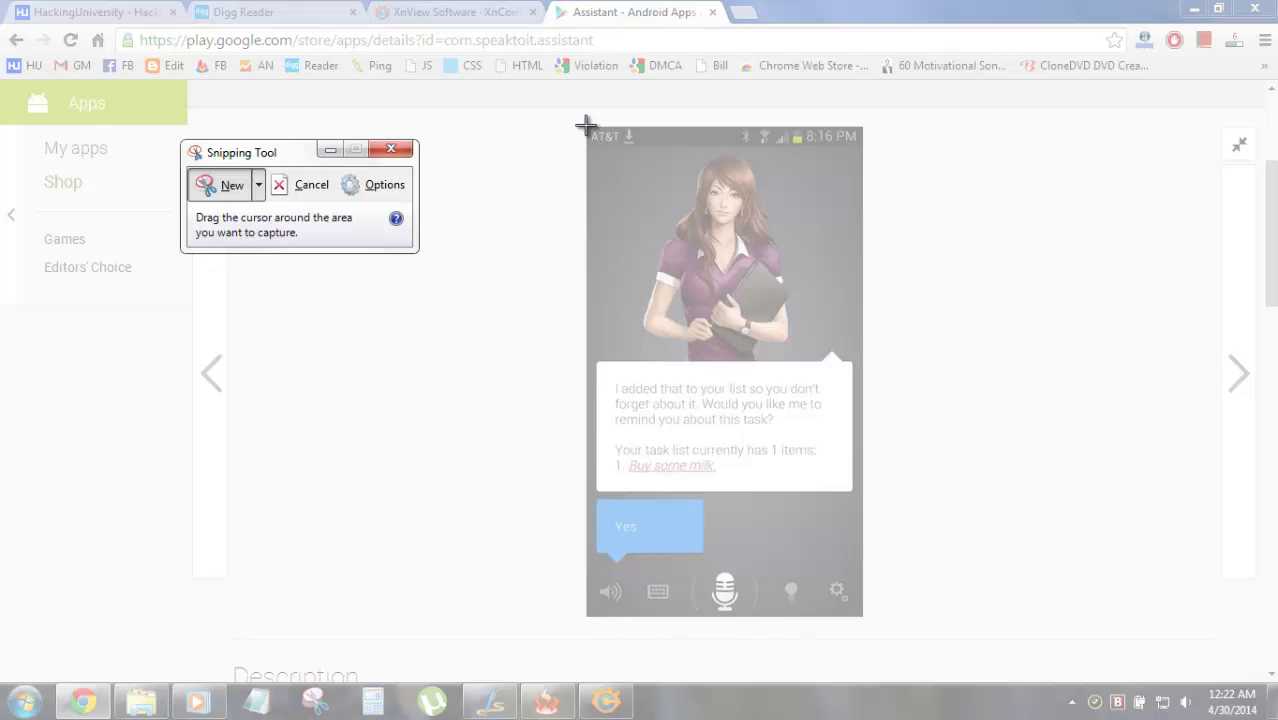
pyautogui.moveTo(586, 124); pyautogui.dragTo(865, 620)
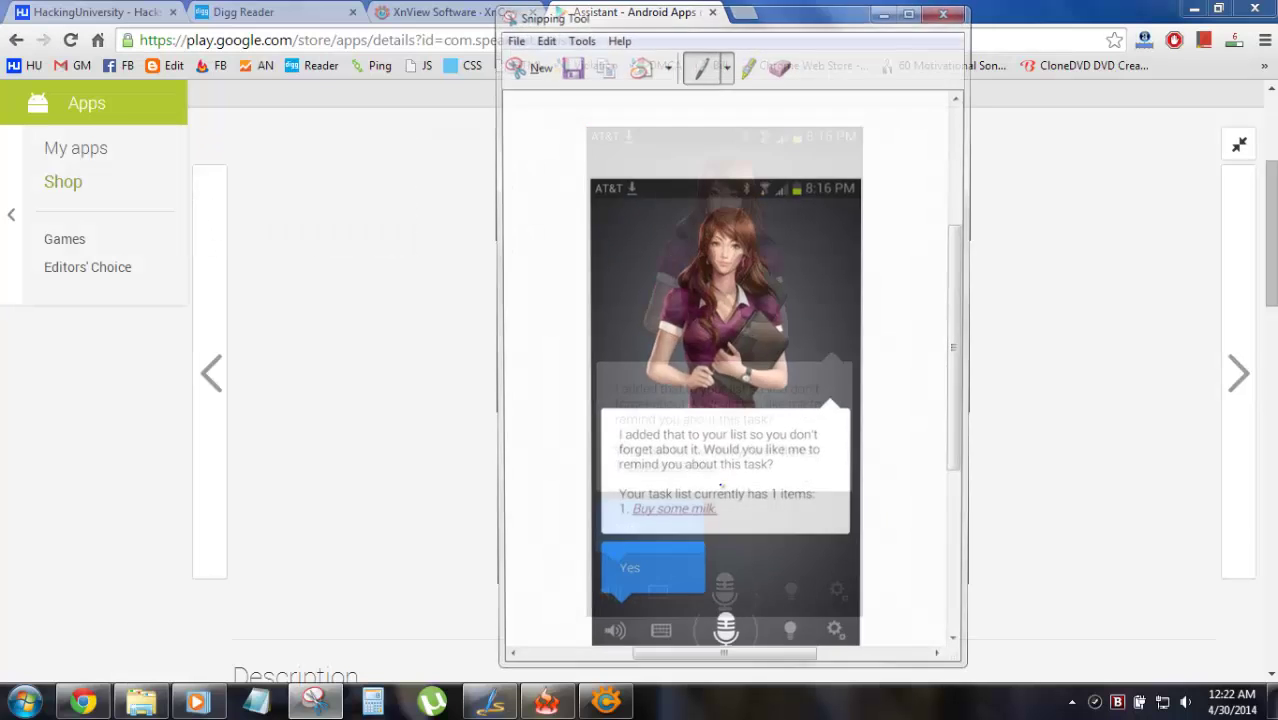
pyautogui.click(562, 72)
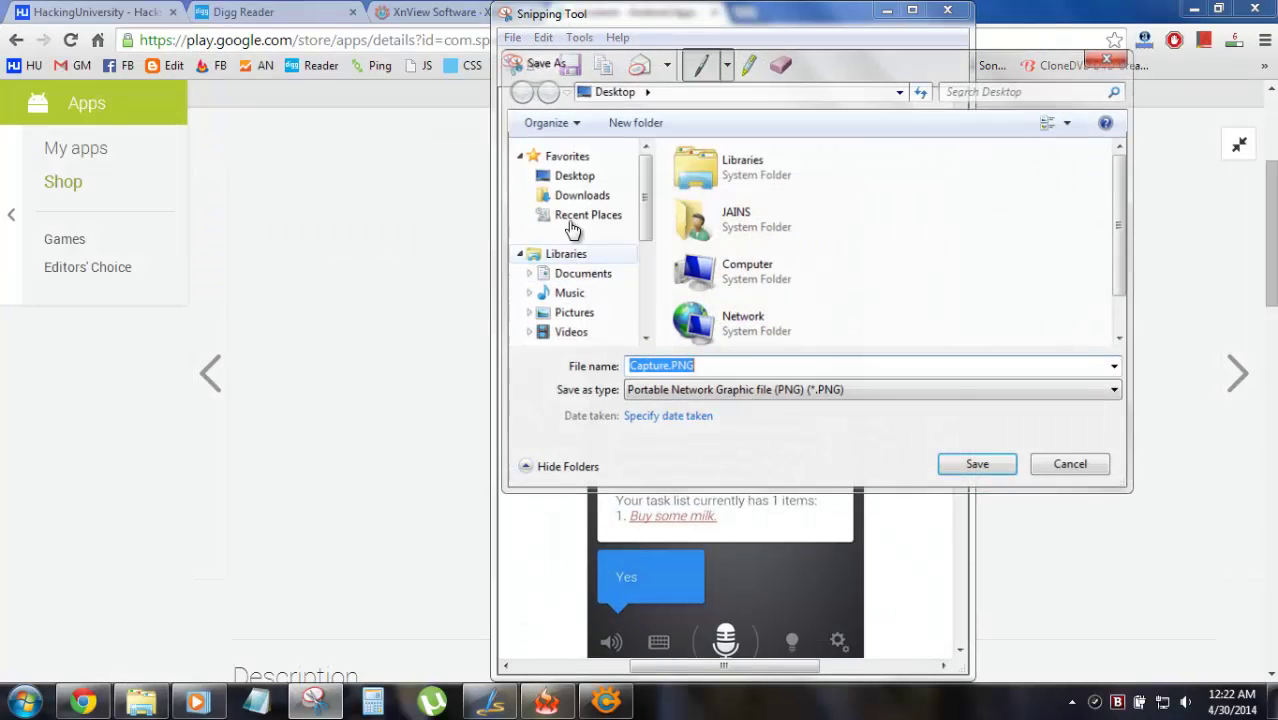
pyautogui.click(575, 176)
pyautogui.click(709, 366)
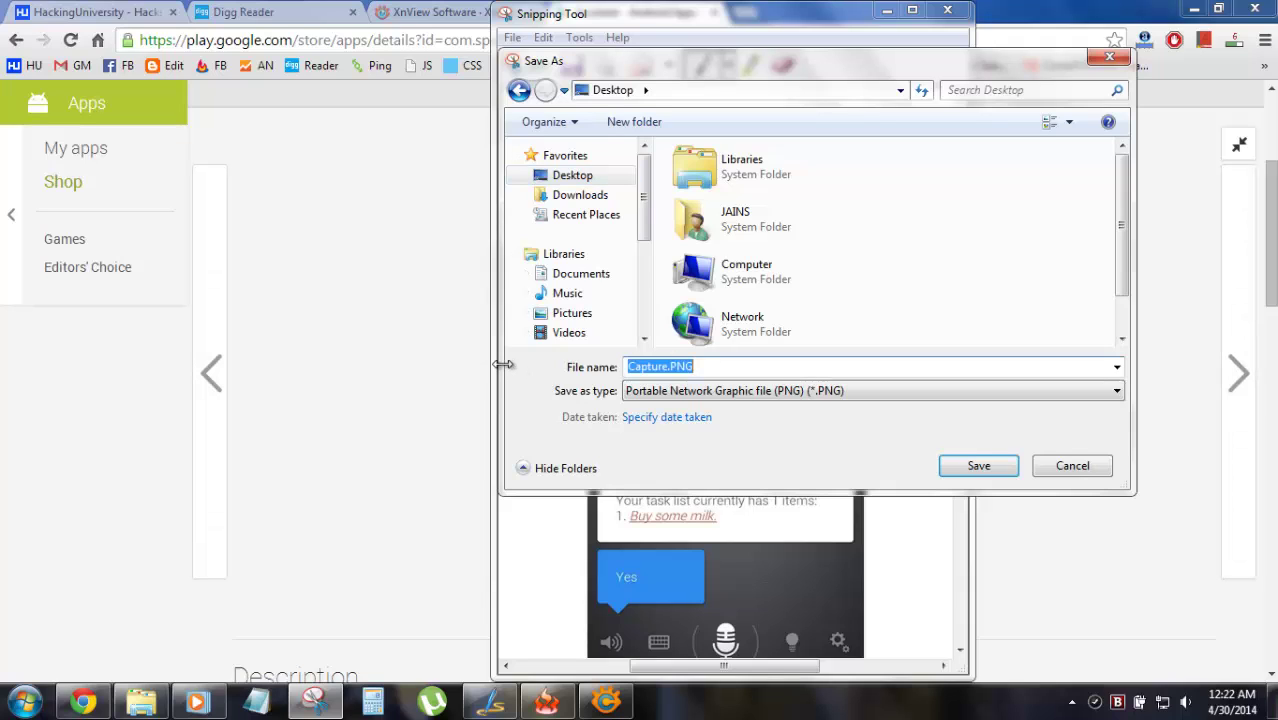
pyautogui.write('assistant')
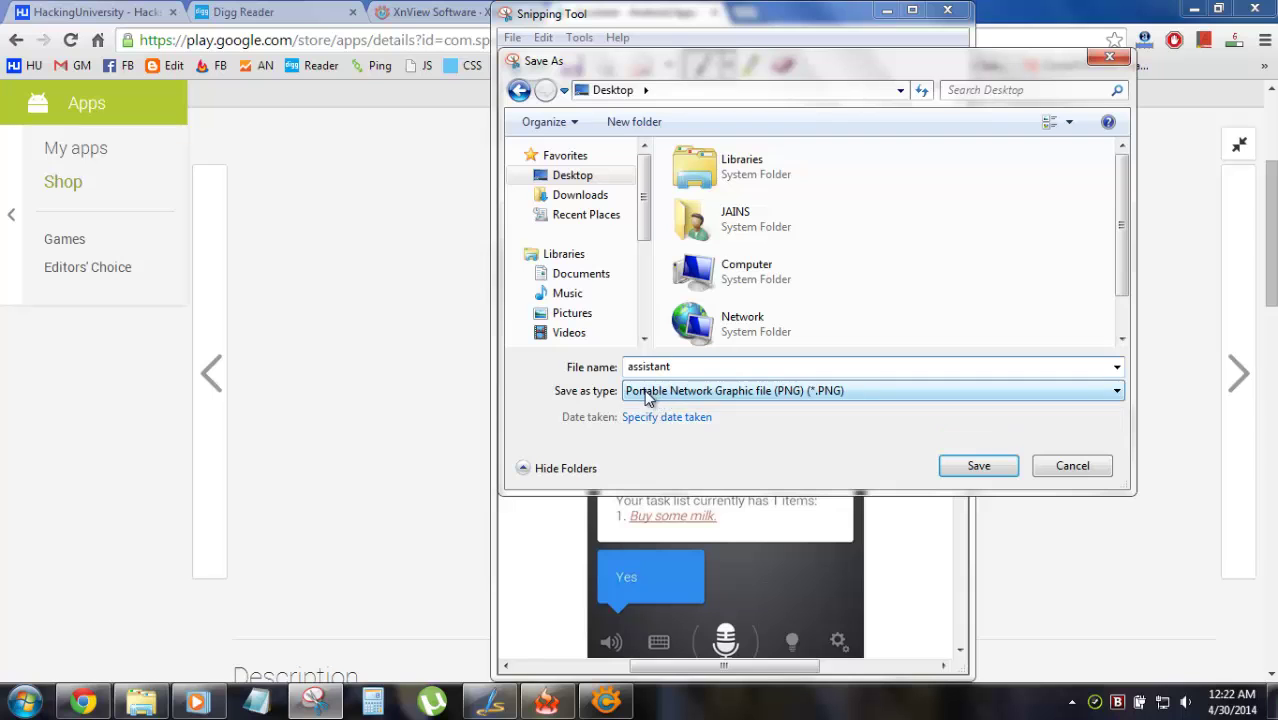
pyautogui.click(968, 472)
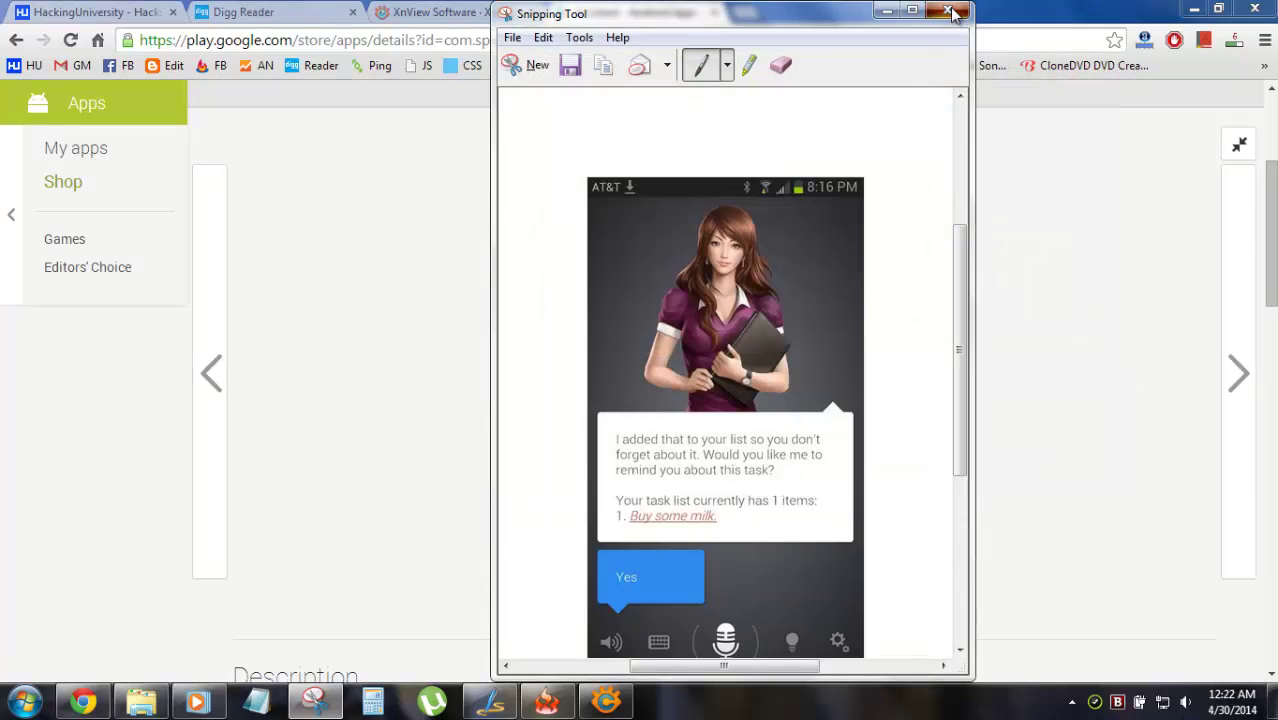
# Close Snipping Tool and open assistant.PNG from the desktop in Photo Viewer.
pyautogui.click(947, 10)
pyautogui.press('super+d')
pyautogui.doubleClick(146, 230)
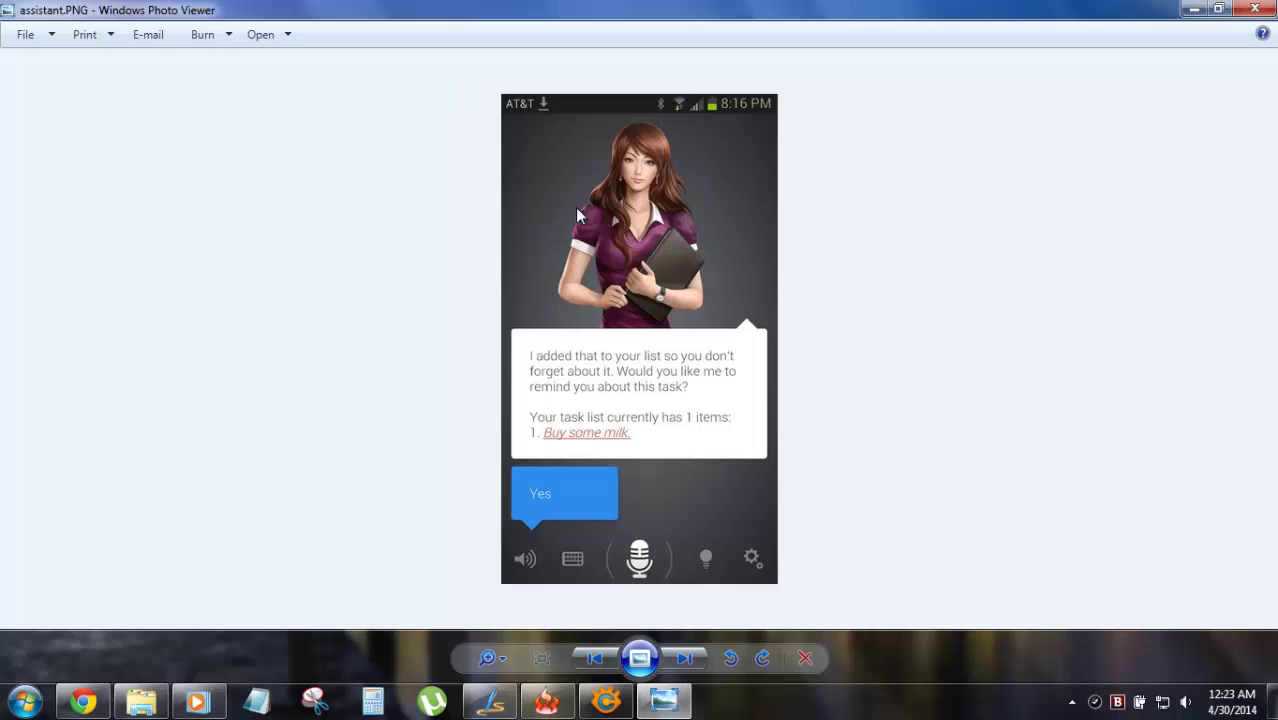
# Close assistant.PNG, view unnamed_result.png zoomed in for comparison, then restore XnConvert.
pyautogui.click(1262, 8)
pyautogui.doubleClick(148, 57)
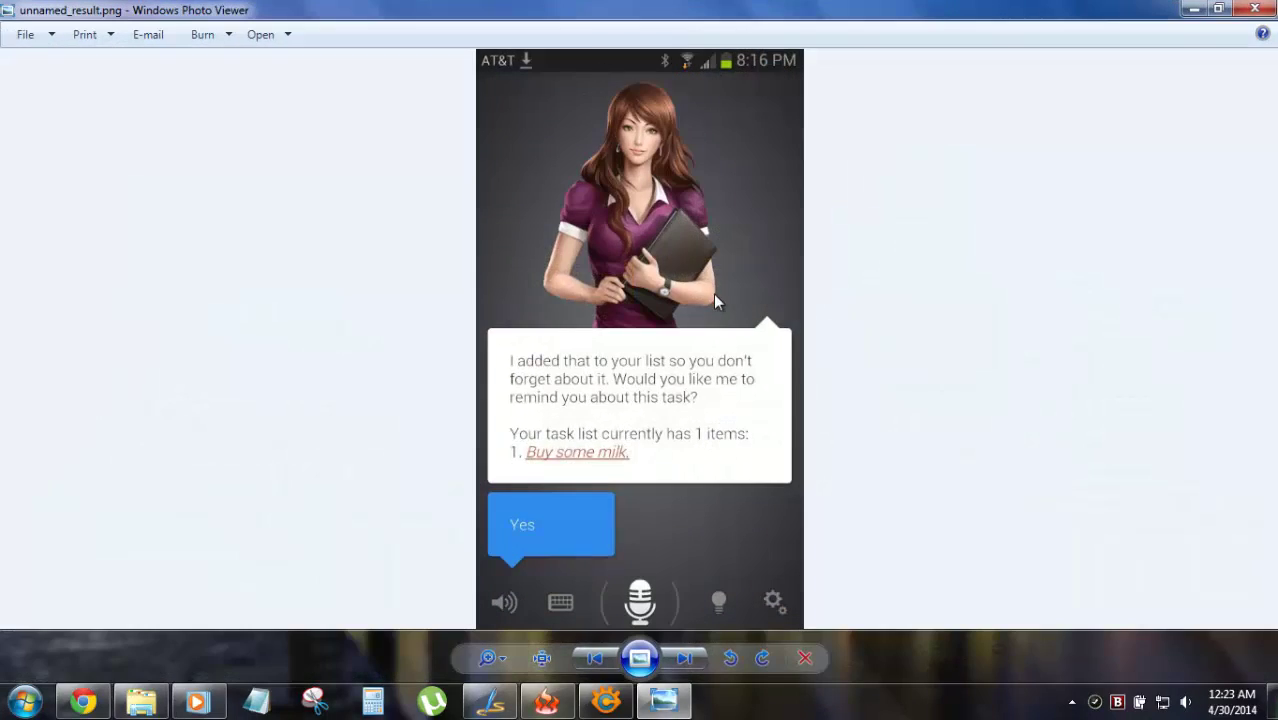
pyautogui.scroll(1, 487, 198)
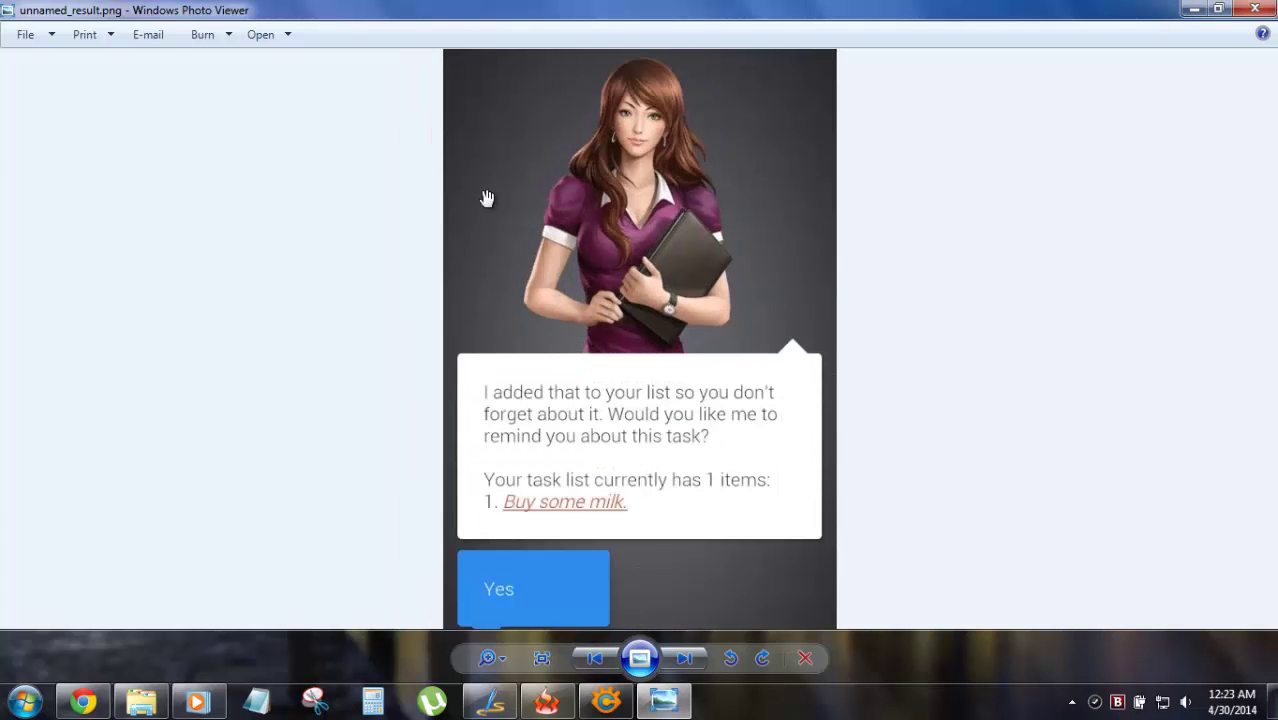
pyautogui.click(1262, 8)
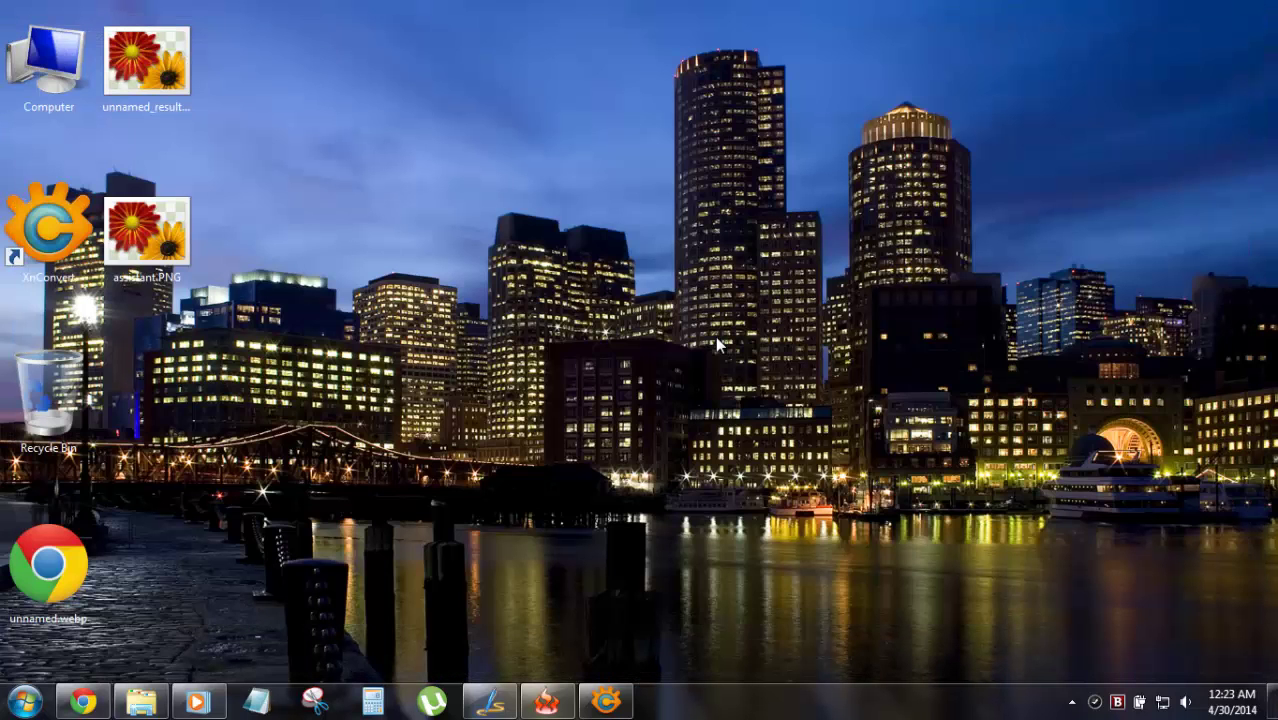
pyautogui.click(600, 690)
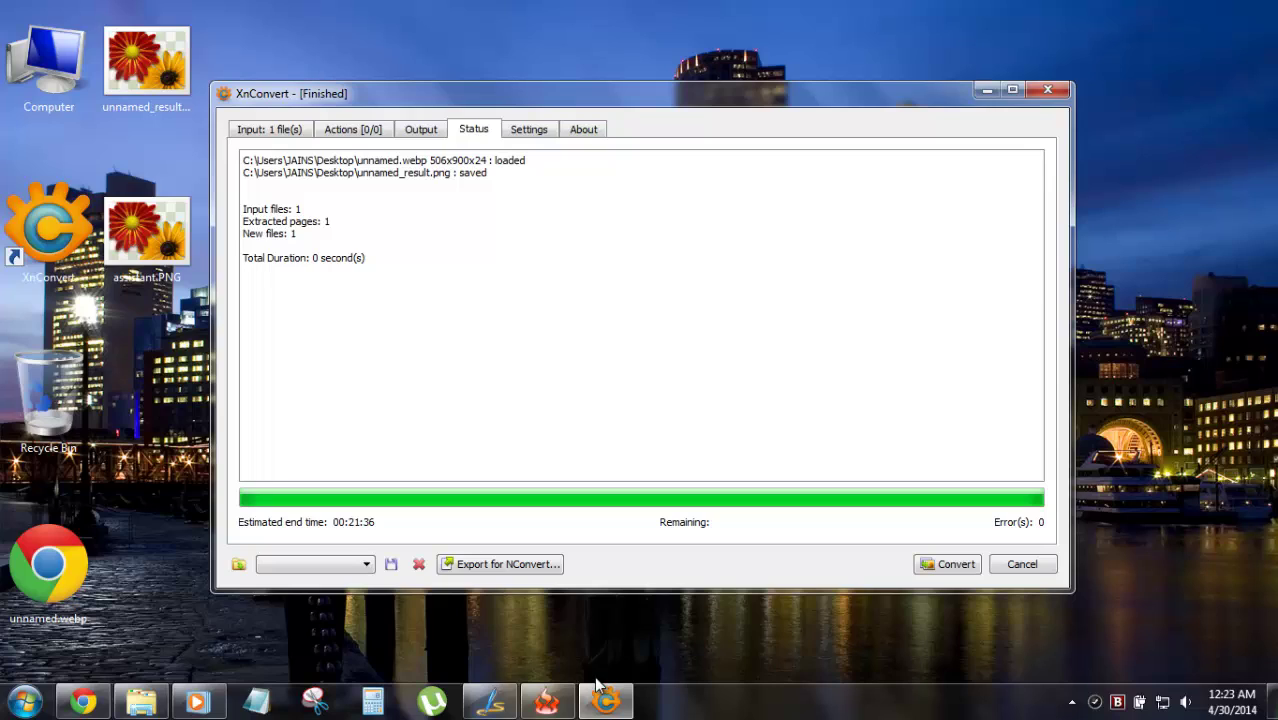